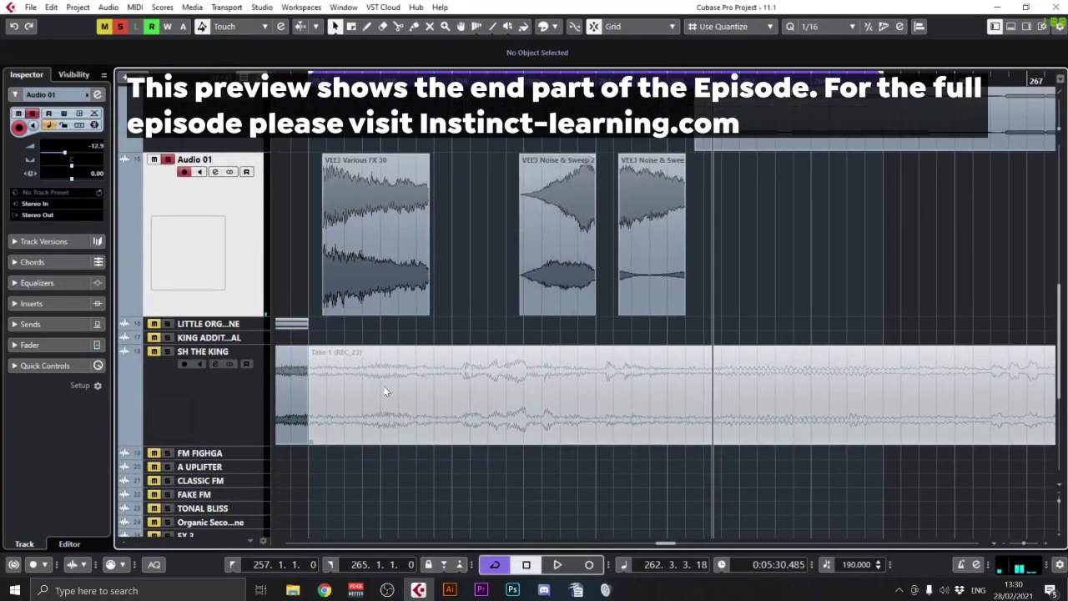
Move the VEE3 Various FX 30 clip on the Audio 01 track to start at 258. 1. 1. 0.
left_click(386, 392)
scroll(447, 348, "up", 5)
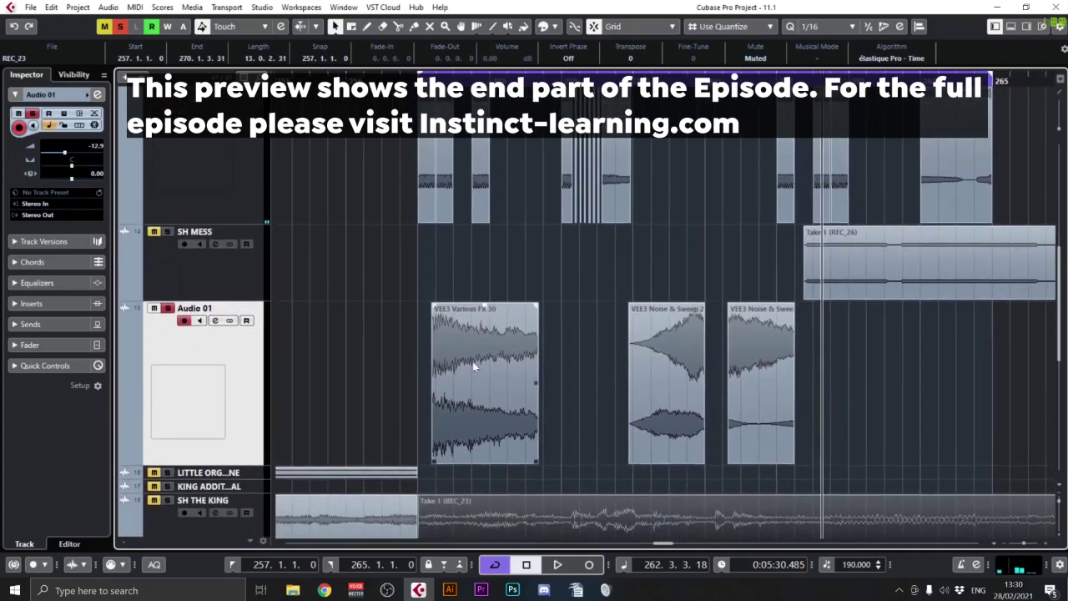
left_click(468, 340)
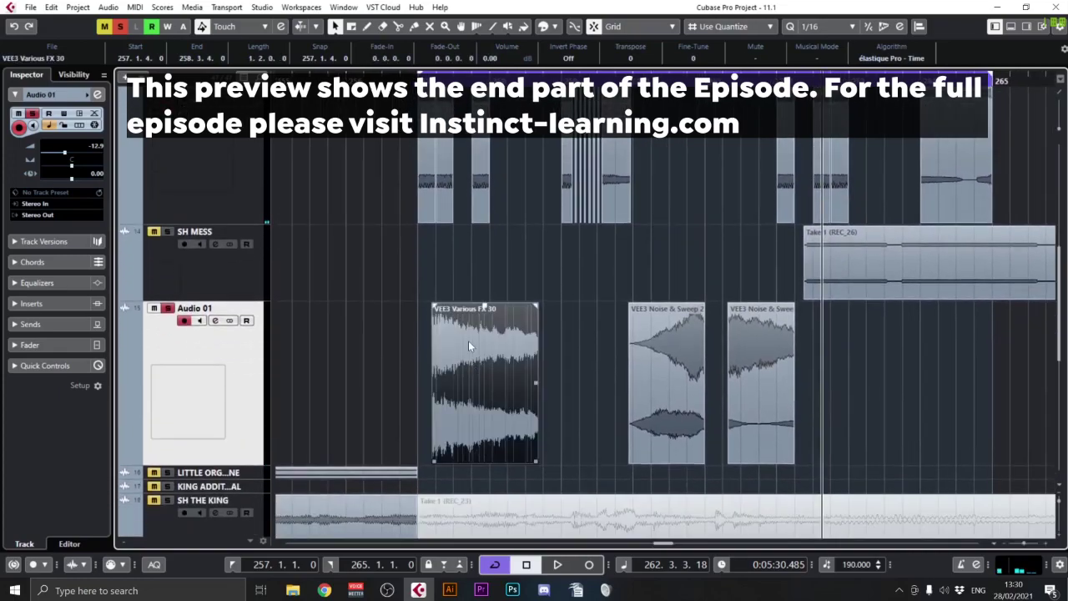
left_click_drag(468, 340, 529, 365)
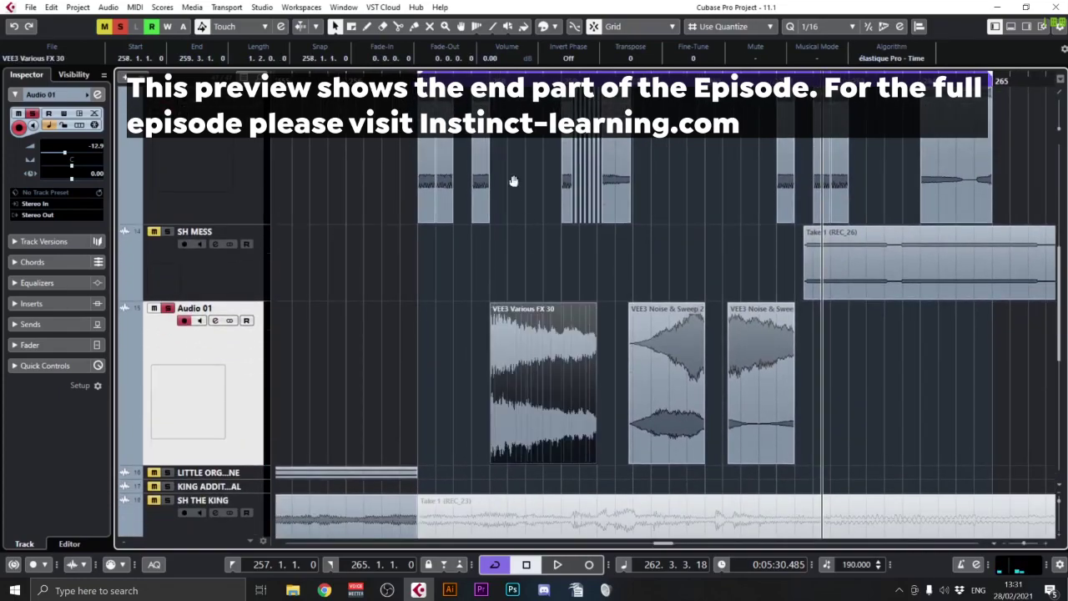
Cut the FM N clips in bar 258 into short stuttering slices, trimming their ends to leave gaps between them.
scroll(519, 334, "up", 4)
left_click(534, 155)
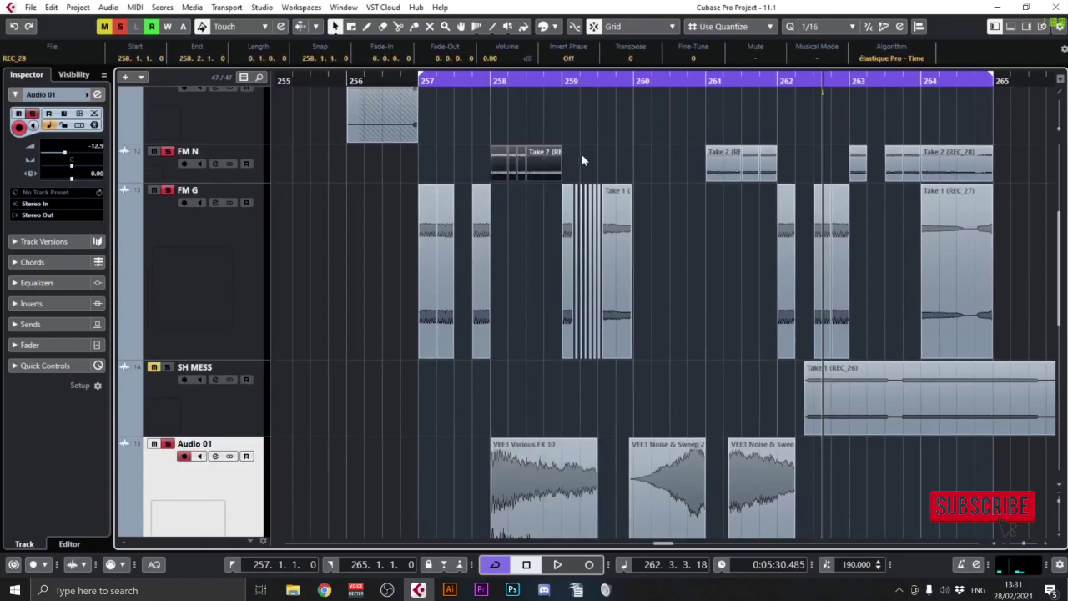
left_click(532, 172)
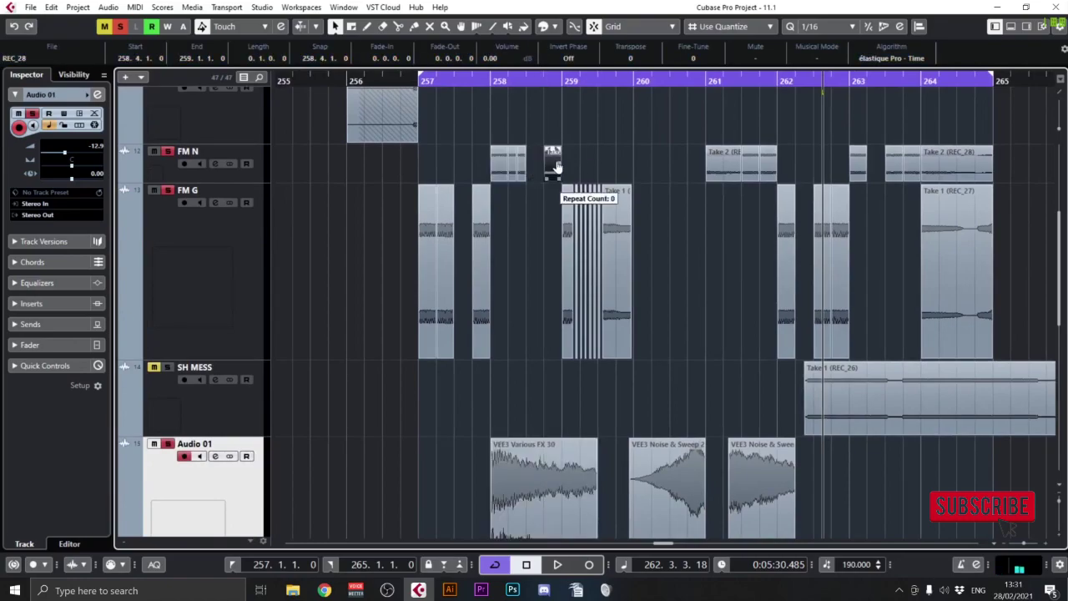
left_click(552, 174, "alt")
left_click_drag(576, 167, 503, 177)
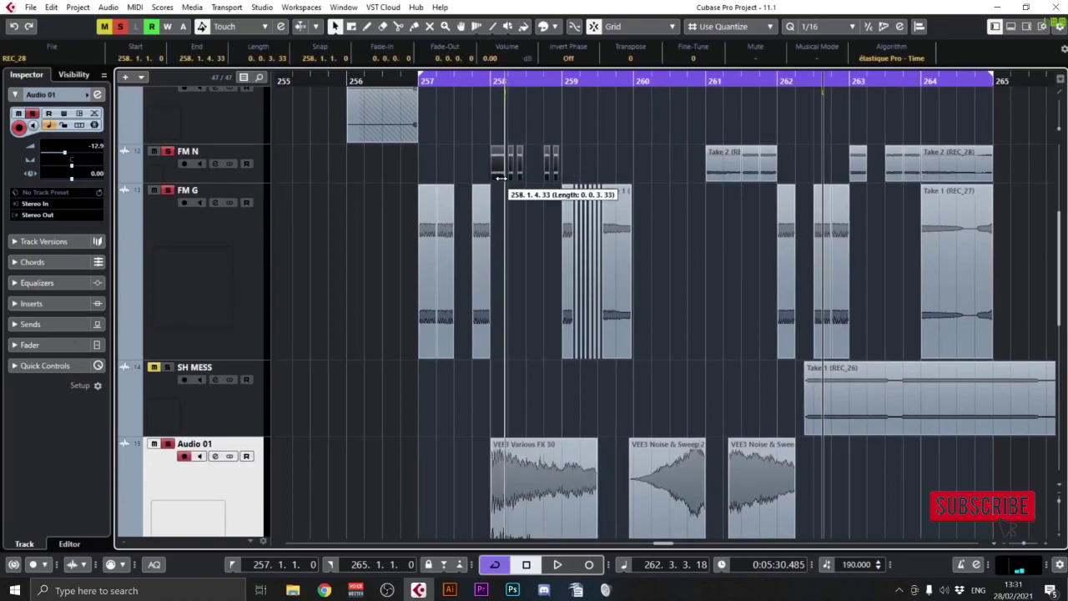
Shorten the last FM G clip in bar 259 and cut off the VEE3 Various FX 30 clip's tail from bar 259.
scroll(507, 194, "down", 1)
left_click(616, 271)
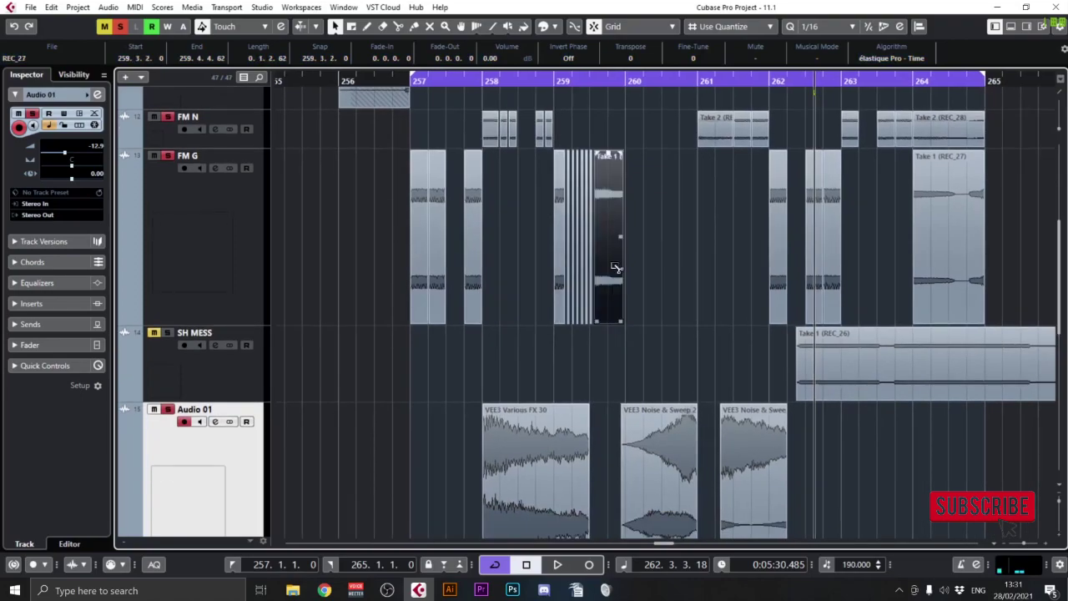
scroll(631, 314, "down", 3)
left_click(556, 329)
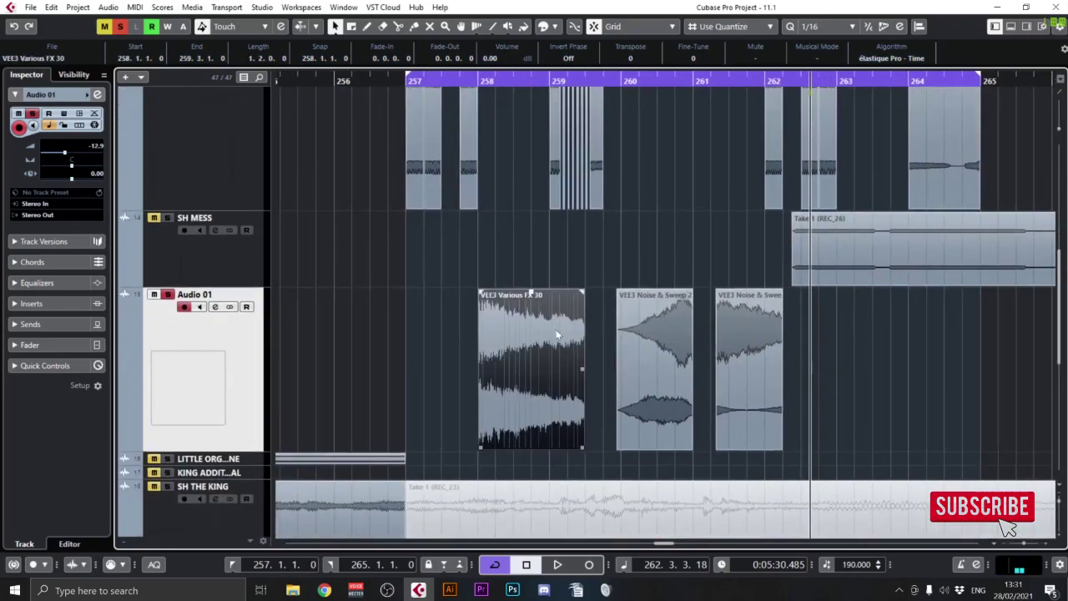
left_click(549, 323, "alt")
key("Delete")
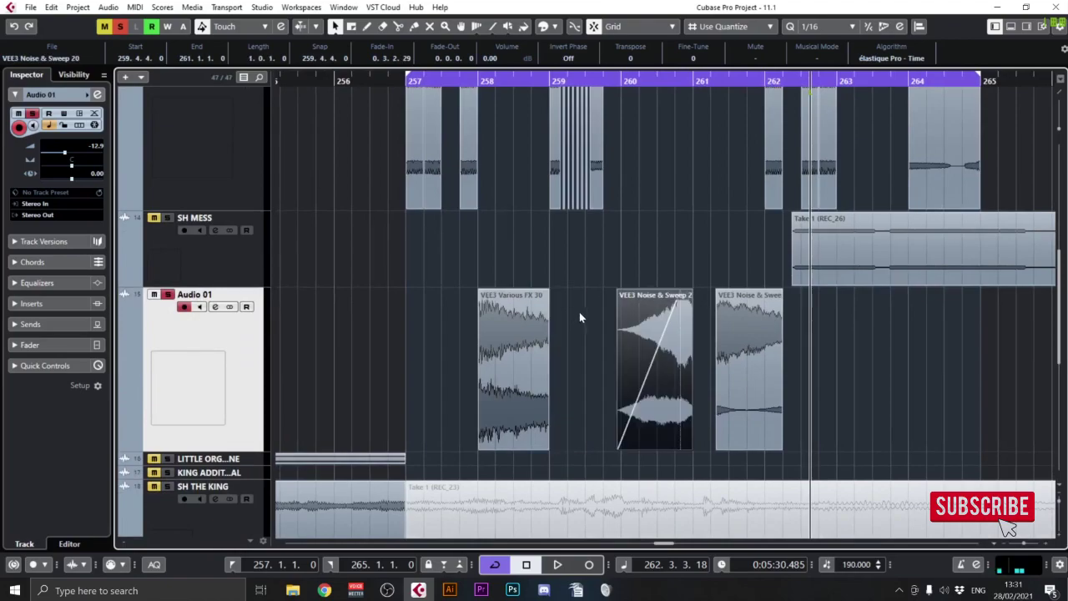
Audition samples in the VEE3 Synth & Vocal FX folder and import VEE3 Synth & Vocal FX 11.wav onto the Audio 01 track.
scroll(551, 310, "up", 1)
double_click(423, 315)
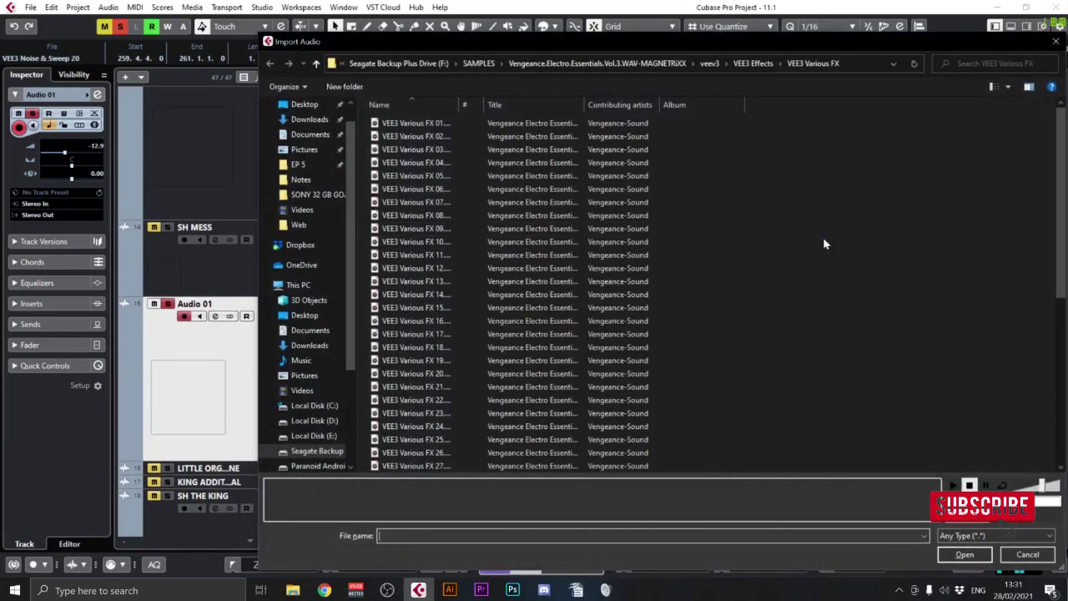
key("alt+Up")
left_click(456, 176)
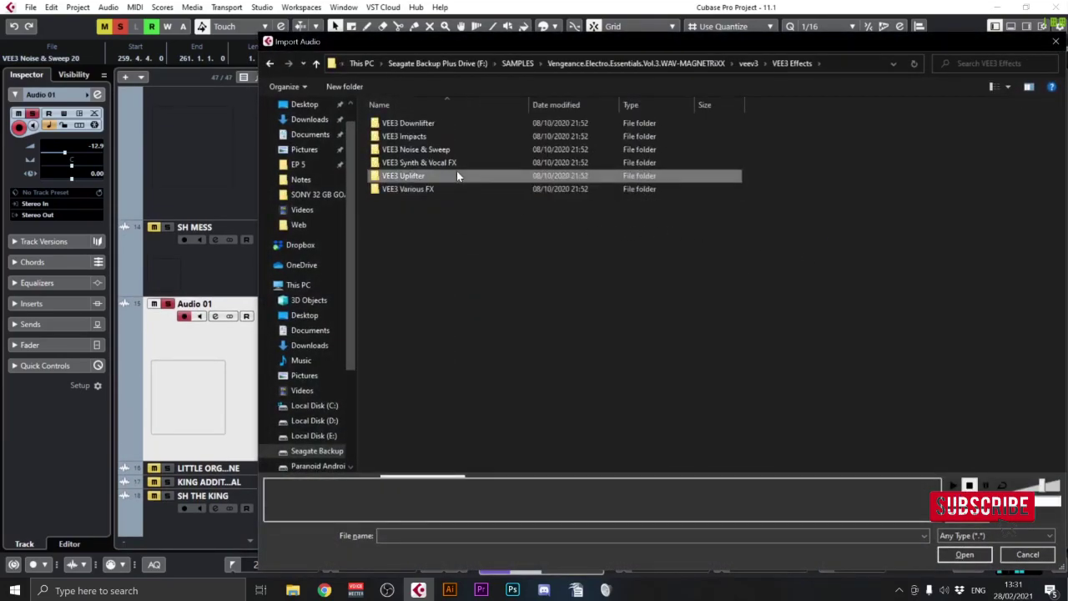
left_click(438, 137)
double_click(436, 162)
left_click(423, 294)
left_click(423, 321)
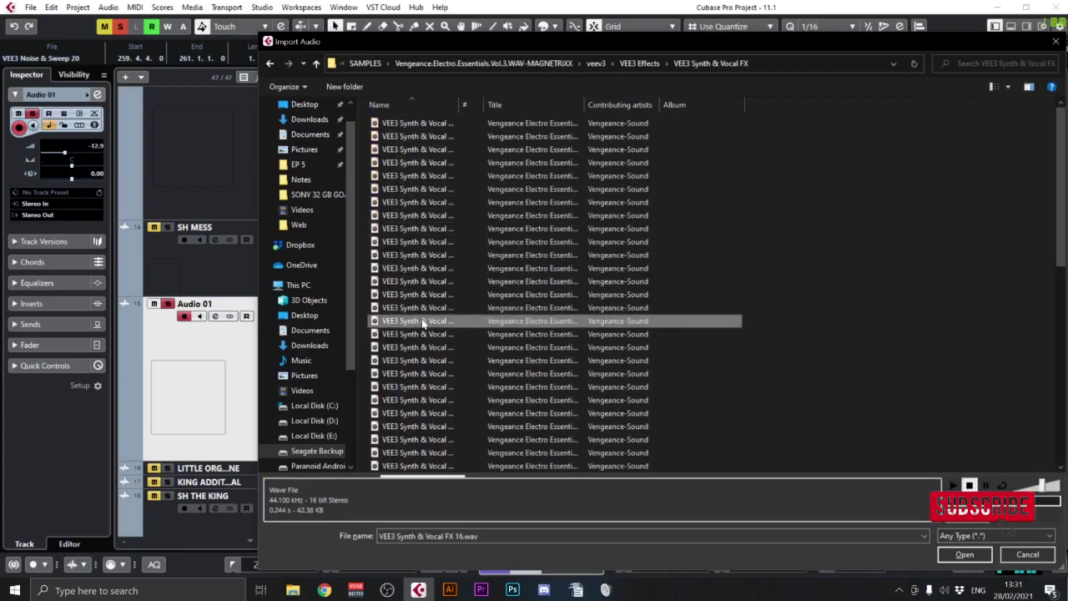
left_click(409, 285)
left_click(419, 258)
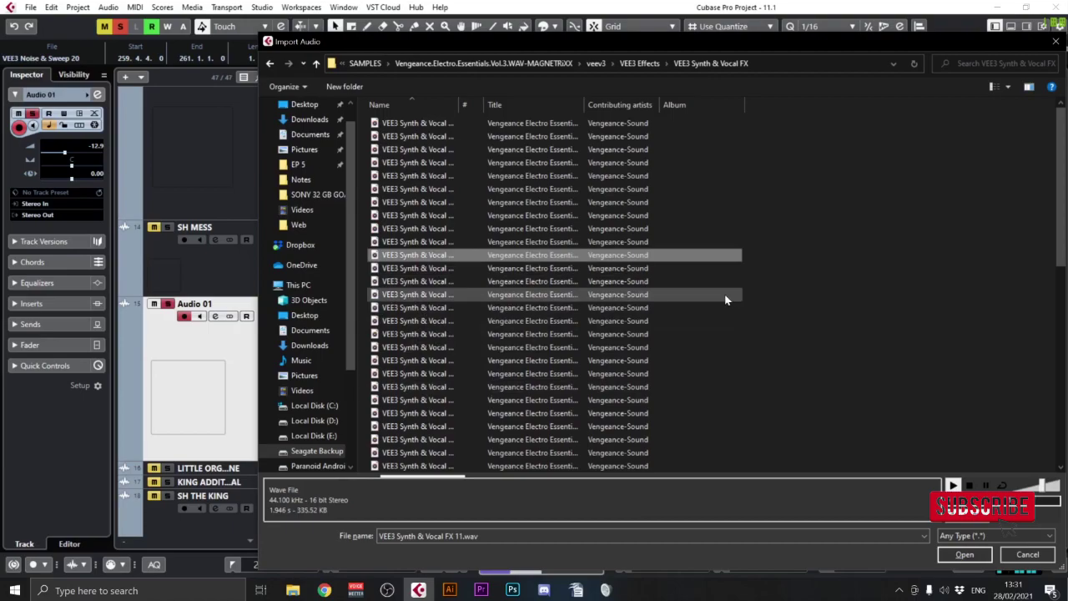
key("Return")
Split the imported VEE3 Synth & Vocal FX 11 clip and delete the excess, keeping a slice 0. 0. 2. 0 long.
left_click(816, 329, "alt")
left_click(809, 341)
key("Delete")
left_click(836, 333)
key("Delete")
left_click(818, 363)
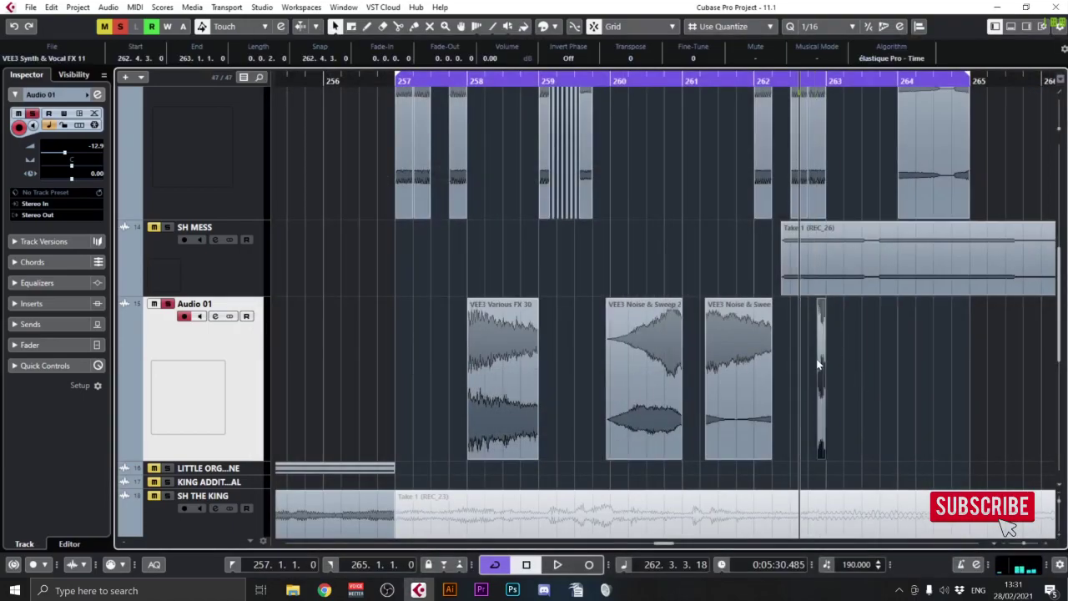
Move the vocal FX slice to 263. 1. 1. 0, repeat it directly after itself, and play back the loop.
left_click_drag(827, 407, 829, 427)
key("space")
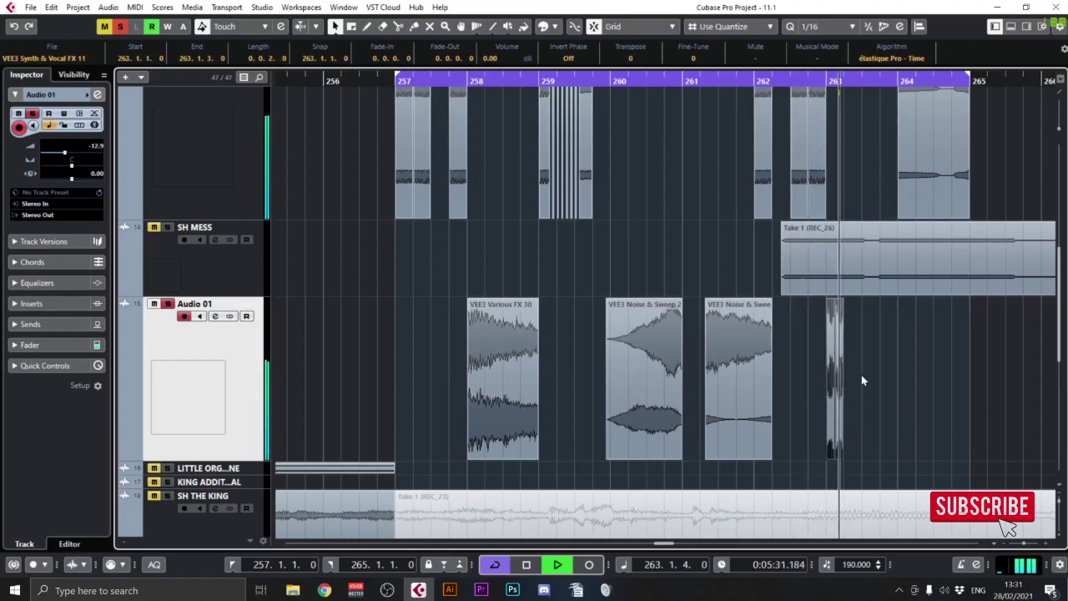
scroll(778, 350, "down", 1)
scroll(779, 350, "right", 1)
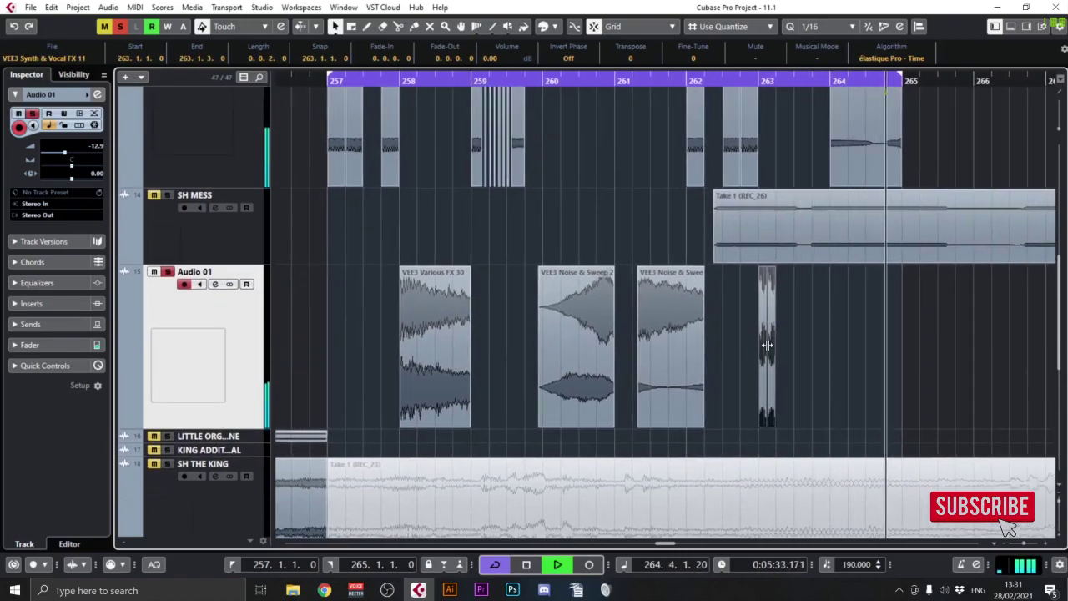
scroll(790, 389, "up", 1)
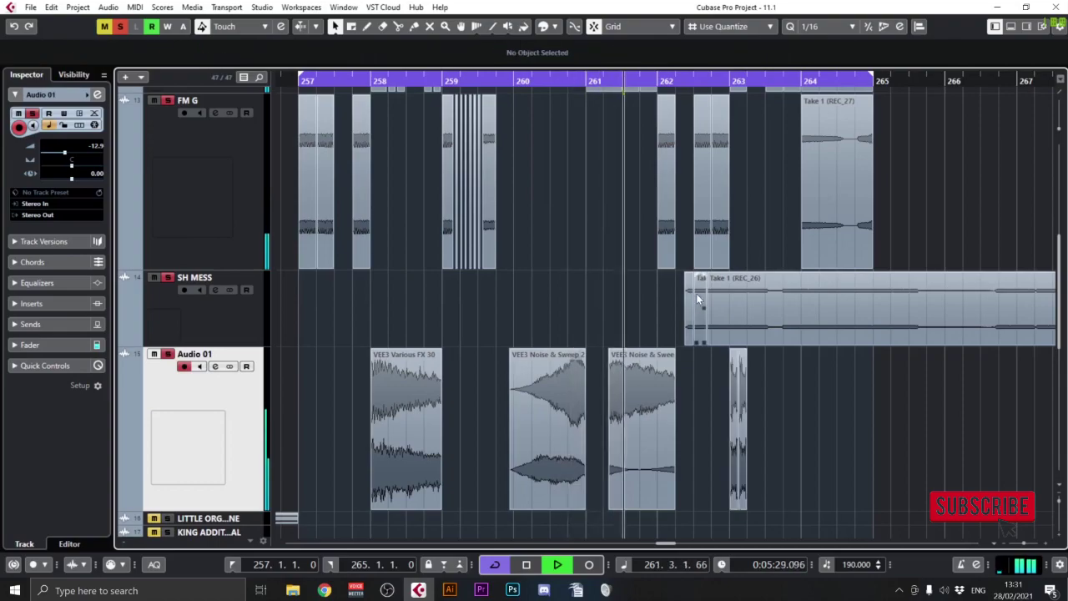
Move the FM N and FM G clips from bar 264 to bar 266, past the loop's end.
left_click_drag(696, 293, 698, 362)
left_click_drag(800, 121, 751, 200)
left_click_drag(753, 203, 837, 206)
Place part of the SH MESS take at bar 264 and split it into progressively shorter slices.
mouse_move(737, 350)
left_mouse_down()
mouse_move(802, 387)
mouse_move(765, 351)
mouse_move(755, 356)
left_mouse_up()
left_click(735, 357, "alt")
left_click(752, 359, "alt")
left_click(761, 362, "alt")
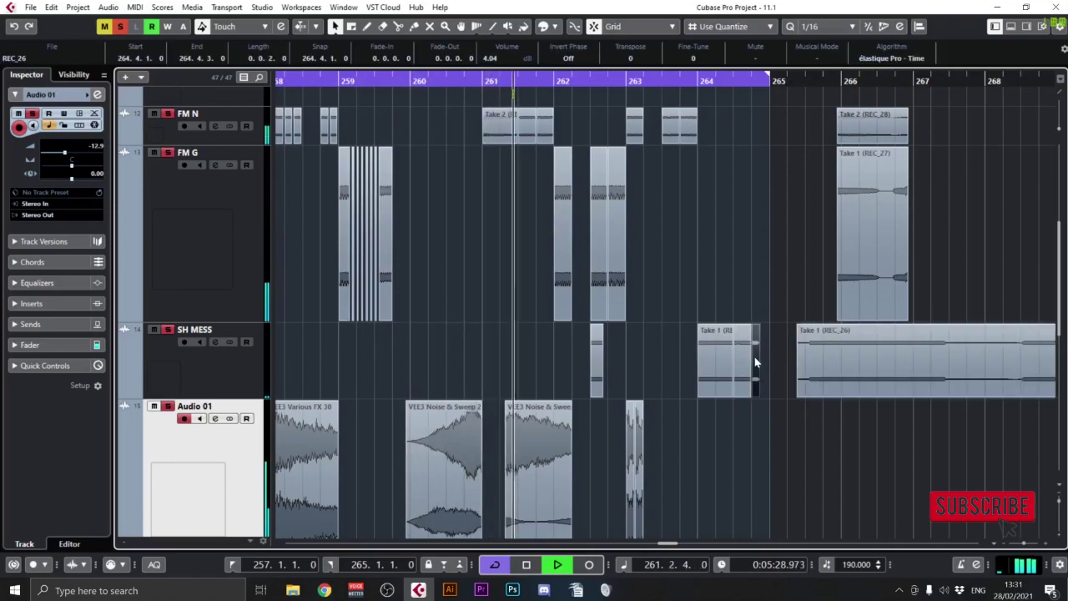
Move the VEE3 Noise & Sweep clip near bar 261 out of the loop and fill bar 264 with SH MESS slices.
scroll(630, 359, "down", 2)
left_click_drag(540, 395, 919, 395)
left_click_drag(761, 379, 720, 417)
left_click_drag(646, 342, 832, 375)
left_click(832, 375)
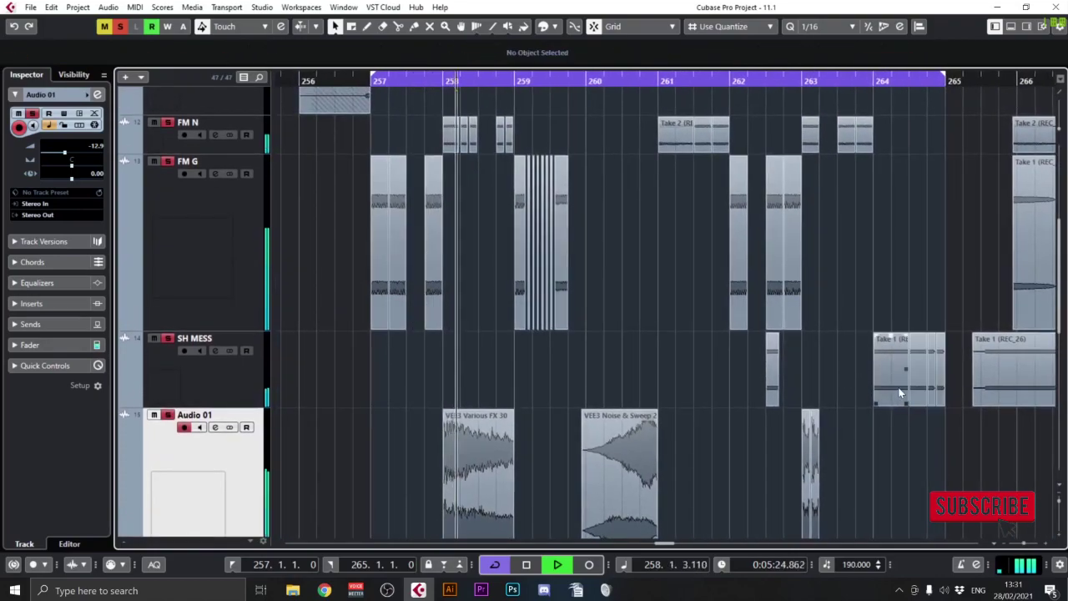
Copy the SH MESS slice from bar 264 to 257. 1. 1. 0, one beat long, and play the loop from there.
left_click_drag(877, 375, 375, 375)
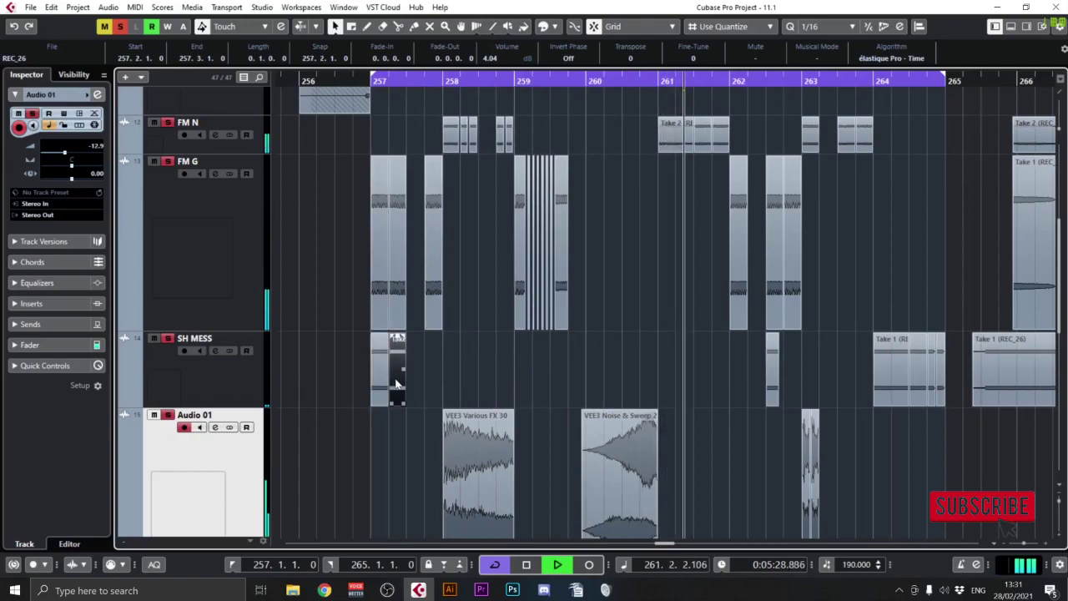
key("space")
left_click(386, 372)
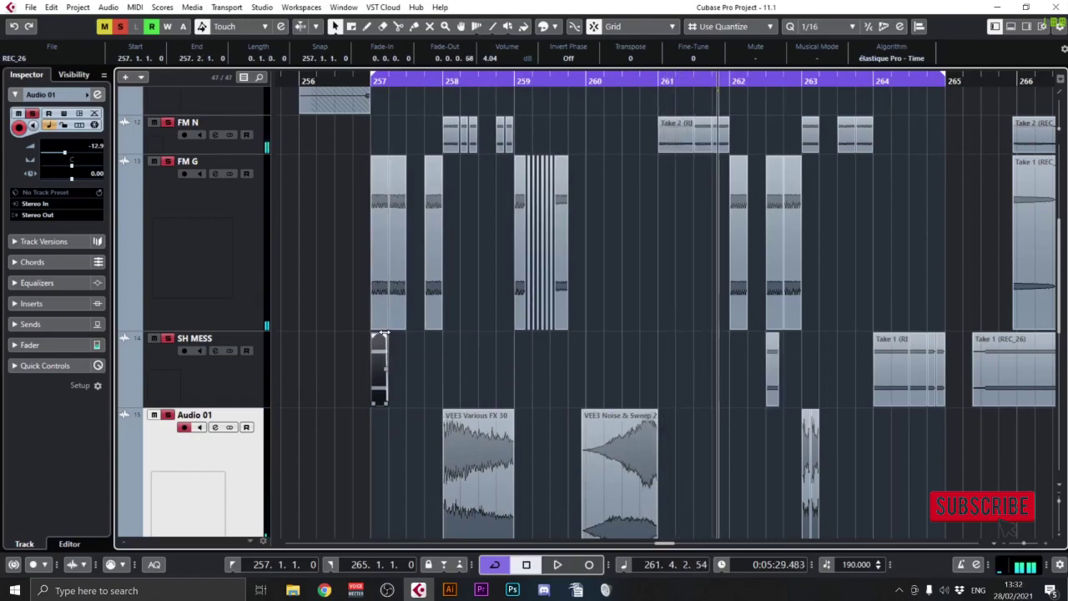
left_click(167, 404)
left_click(369, 81)
key("space")
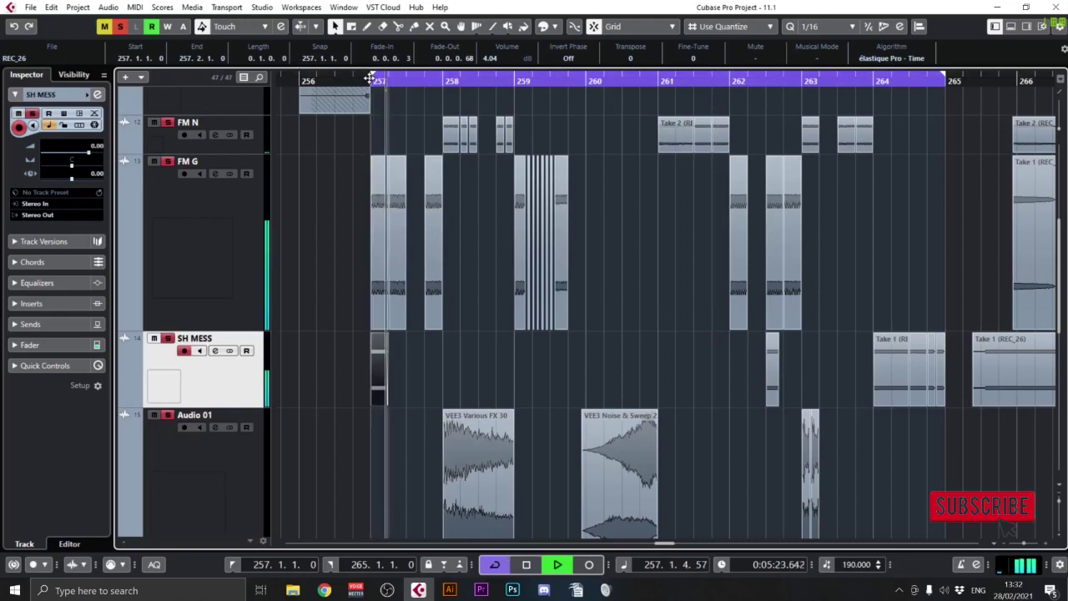
Audition the start of bar 257 and lengthen its SH MESS slice to end at 261. 2. 4. 0.
scroll(369, 81, "up", 1)
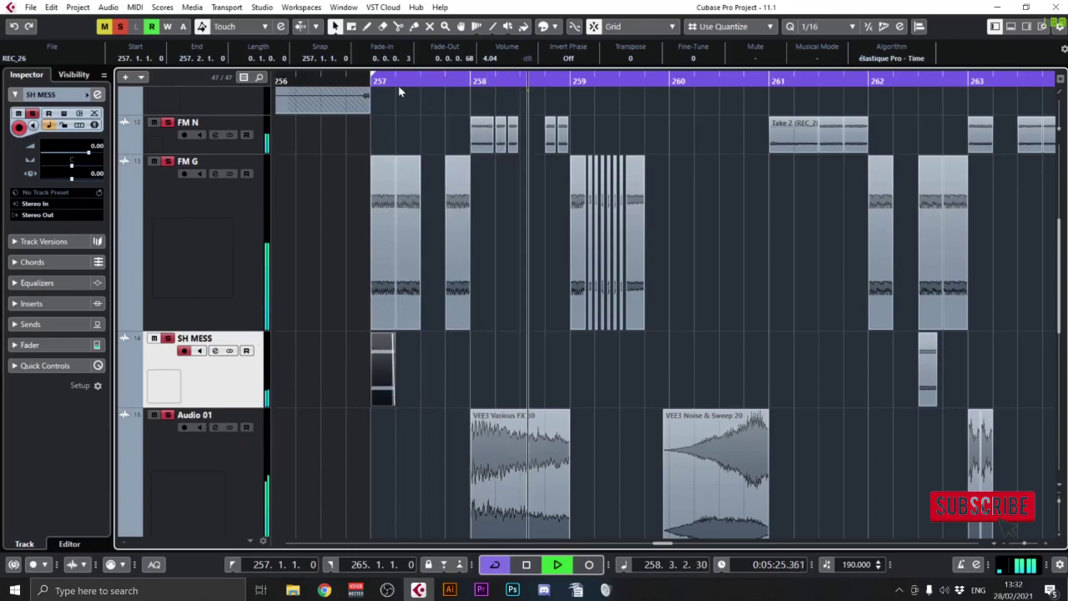
key("space")
key("h")
key("space")
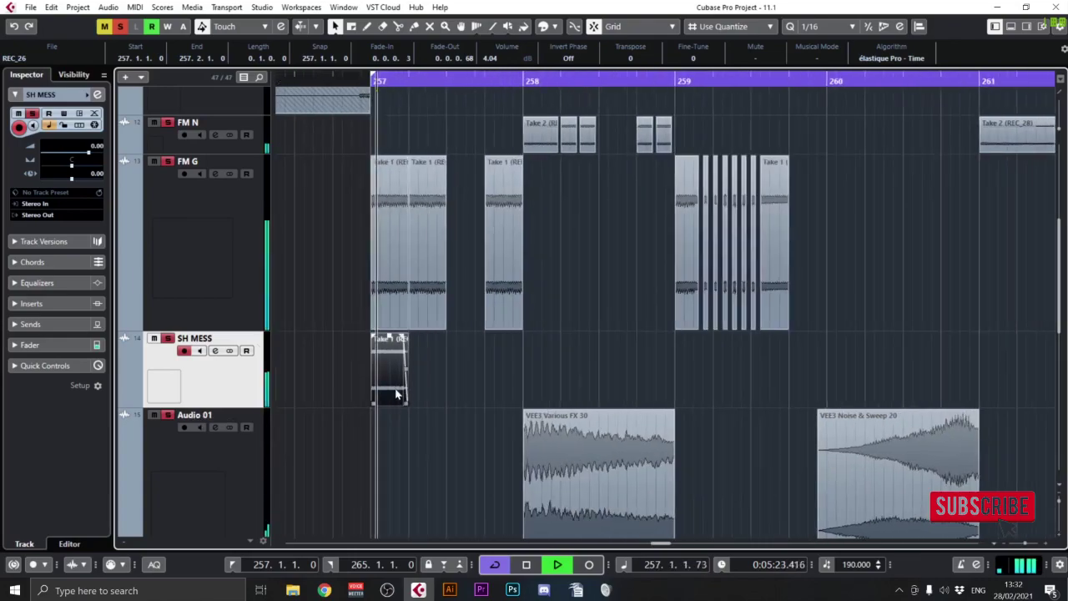
key("space")
left_click_drag(404, 400, 1042, 399)
key("space")
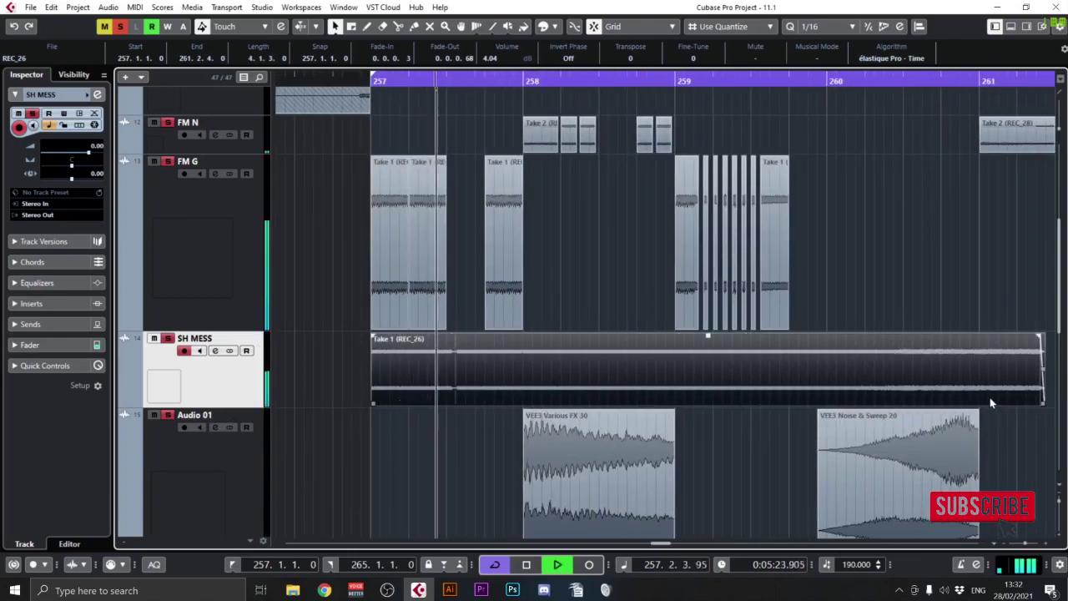
Split the long SH MESS take at several points and delete the unwanted sections.
left_click(692, 381, "alt")
left_click(817, 380, "alt")
left_click(663, 379)
key("Delete")
left_click(878, 372)
left_click_drag(892, 374, 446, 405)
key("Delete")
Cut a group of four short SH MESS slices from 259. 2. 1. 0 and set the clips' fade-out to 0. 0. 0. 96.
scroll(668, 379, "left", 3)
left_click(803, 381, "alt")
key("space")
left_click_drag(812, 390, 819, 368)
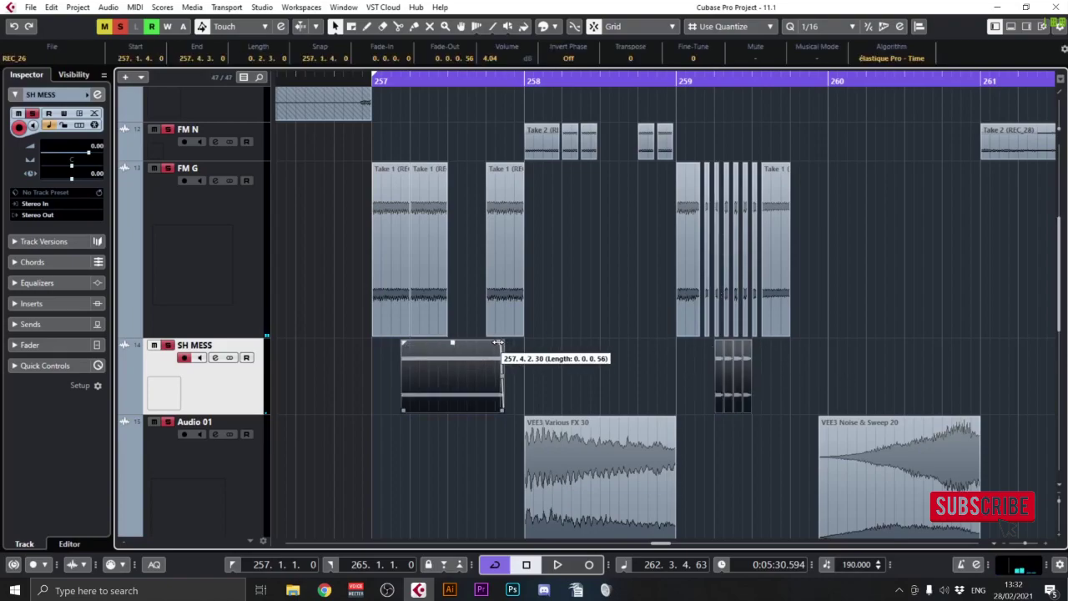
double_click(681, 83)
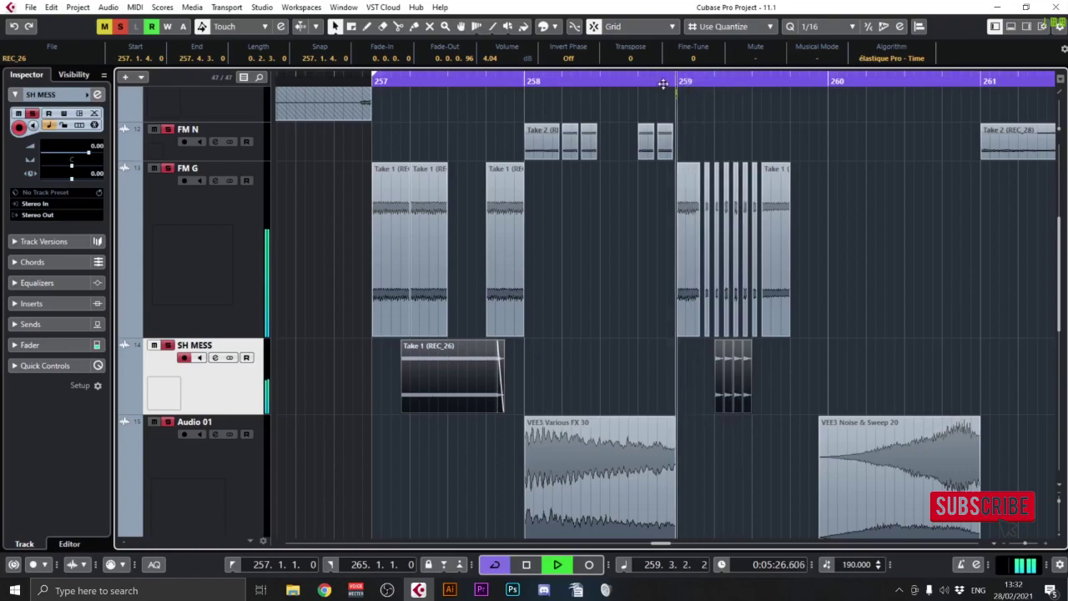
double_click(363, 74)
Split off the tail of the SH MESS clip in bar 257 and repeat the slice up to bar 258.
left_click(488, 377, "alt")
left_click_drag(492, 381, 518, 406)
key("ctrl+z")
left_click(514, 391)
Split the SH MESS clip at 257. 3. 1. 0, delete the part before it, and play back the result.
left_click(443, 386)
left_click(445, 377, "alt")
left_click(432, 386)
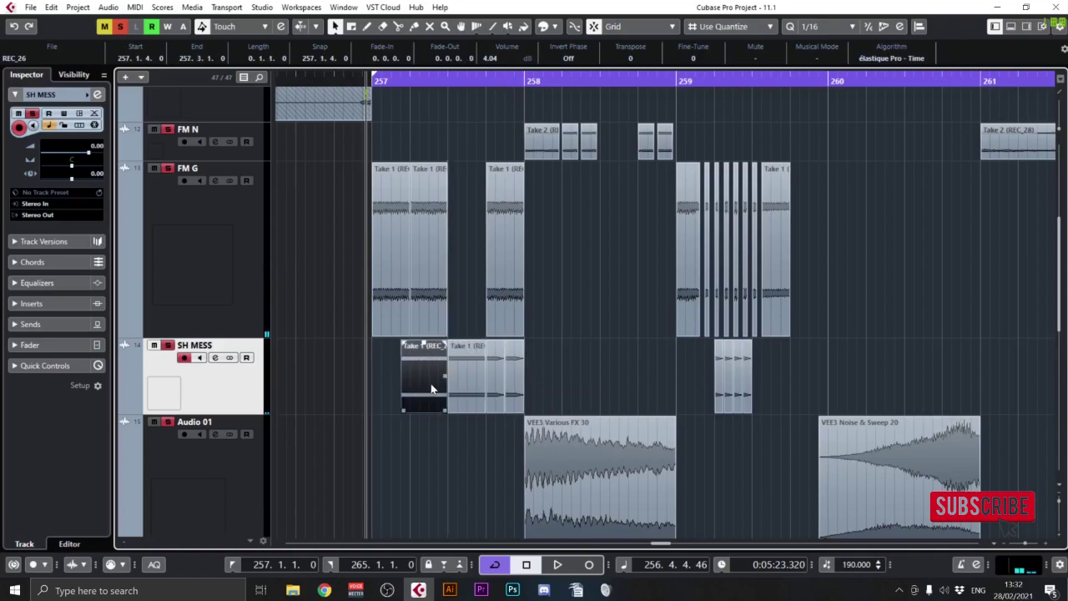
key("Delete")
key("space")
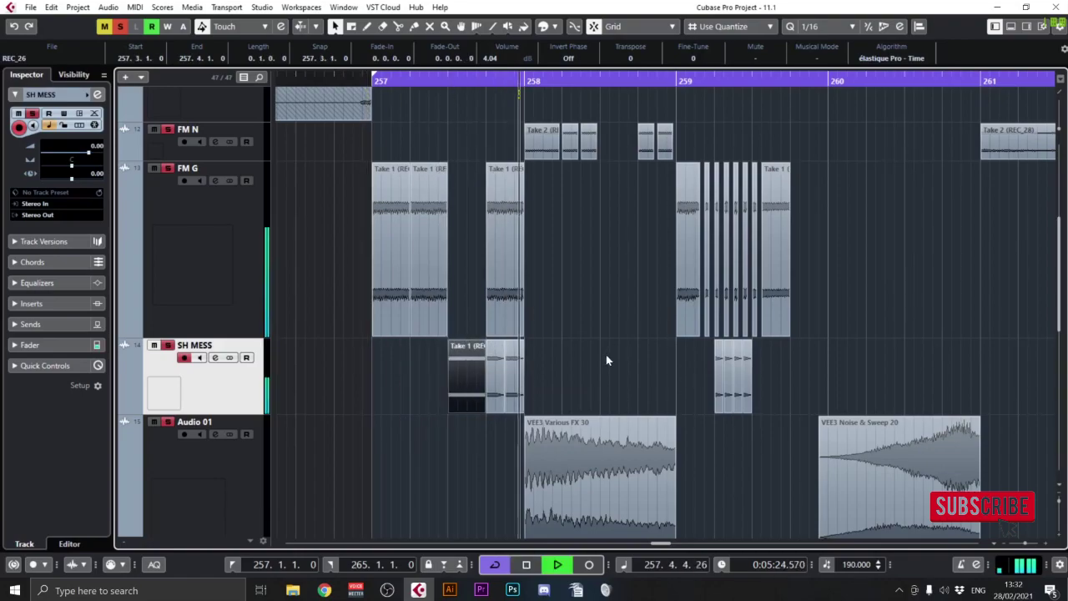
Play back bar 259 and copy a short SH MESS slice into its third beat and to 259. 4. 1. 0.
left_click_drag(606, 352, 436, 253)
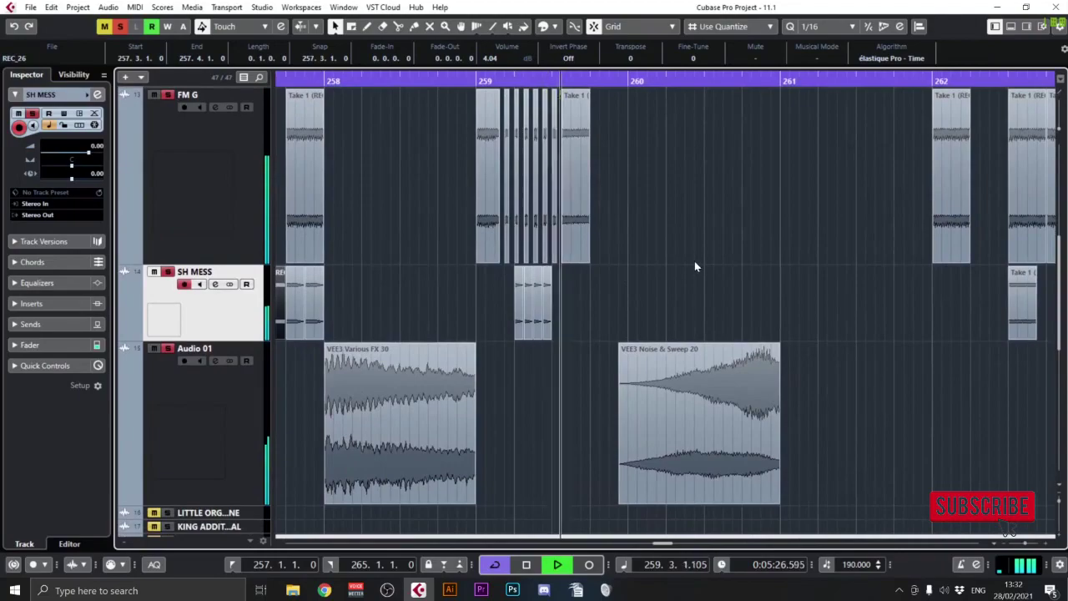
left_click_drag(694, 261, 530, 242)
left_click_drag(435, 265, 339, 290)
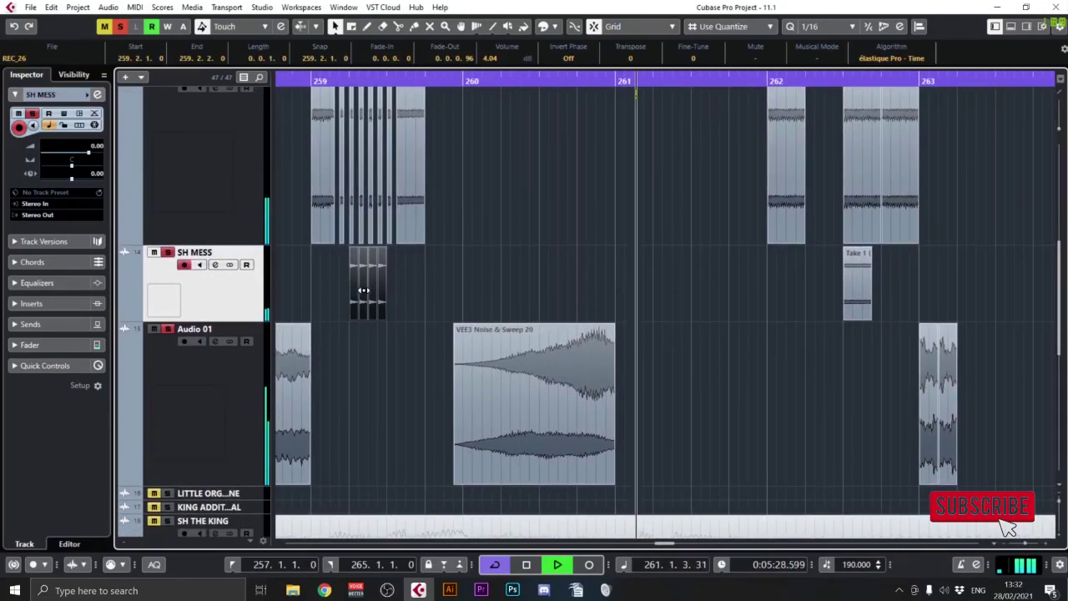
left_click(341, 81)
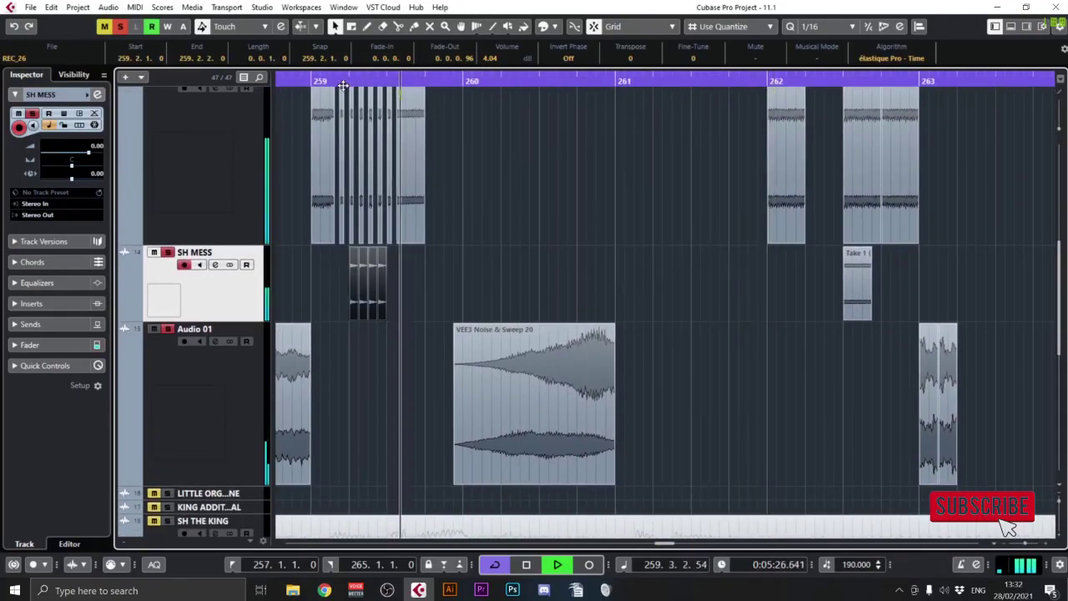
left_click(383, 292)
left_click_drag(384, 300, 407, 301)
left_click_drag(404, 302, 430, 309)
left_click(432, 306, "alt")
key("space")
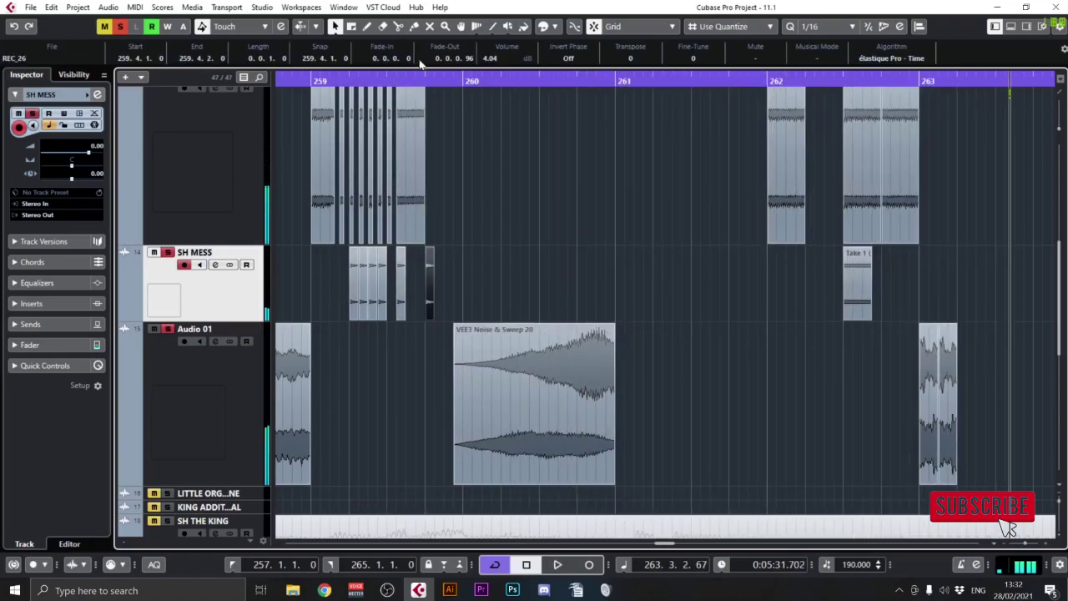
Bounce the SH MESS slice at 259. 4. 1. 0 and process it offline with PingPongDelay at a 1/16 delay.
key("ctrl+b")
key("Return")
key("F7")
left_click_drag(338, 134, 601, 273)
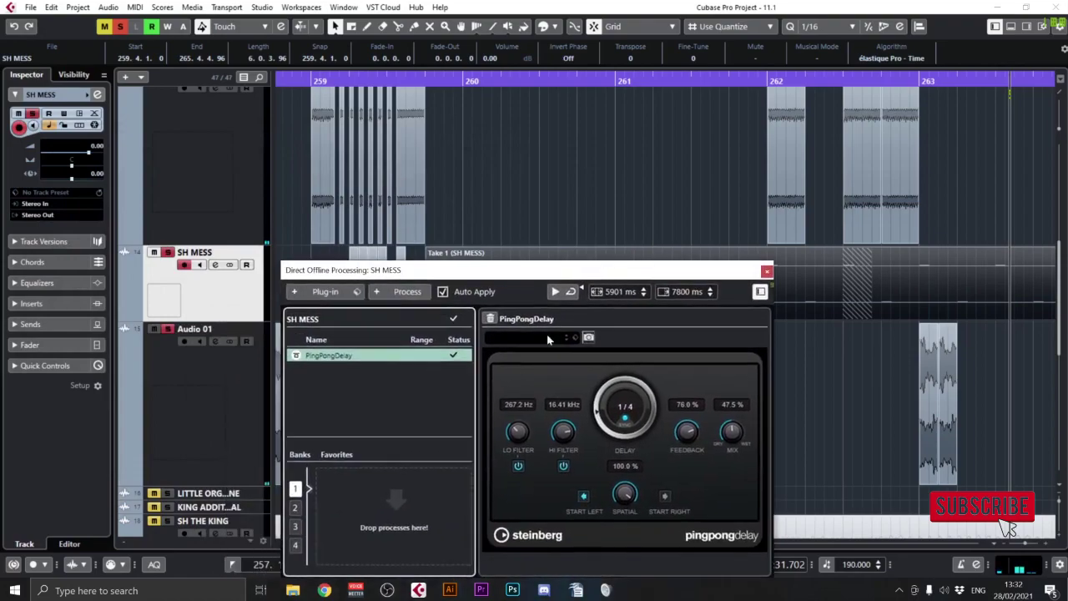
left_click(613, 407)
left_click(637, 228)
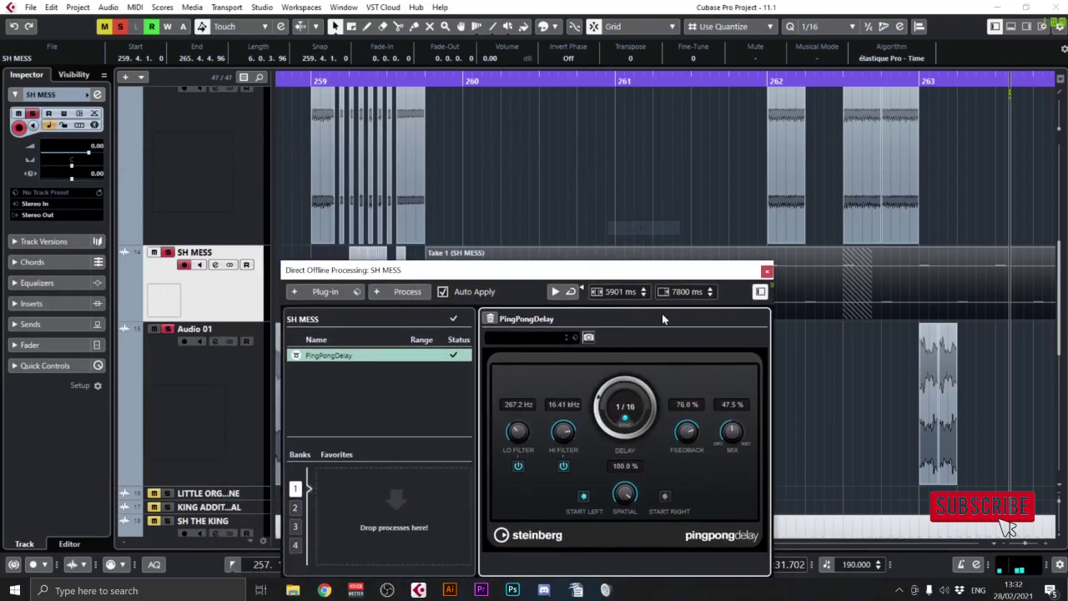
Close the offline processing window, cut off the bounced SH MESS clip after 260. 1. 4. 0 and play back bar 259.
left_click(766, 272)
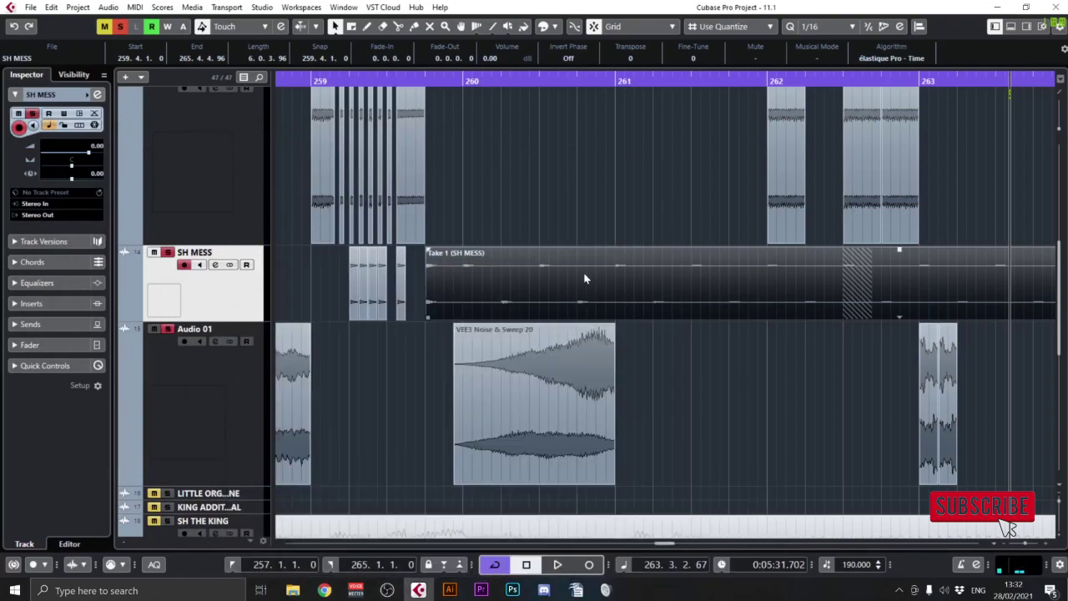
left_click(492, 276, "alt")
key("Delete")
double_click(414, 81)
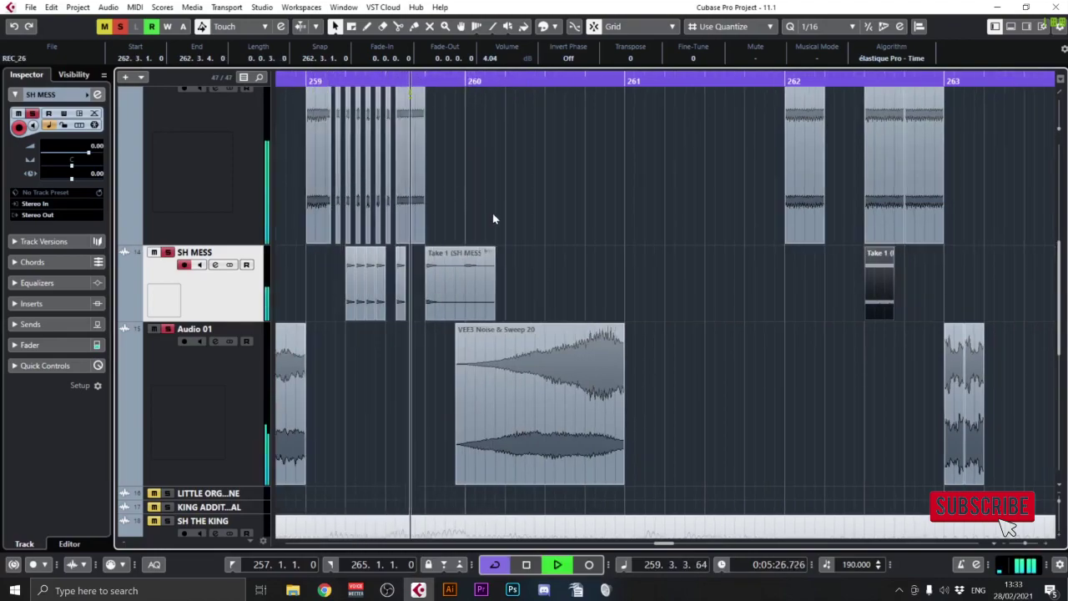
left_click(488, 259)
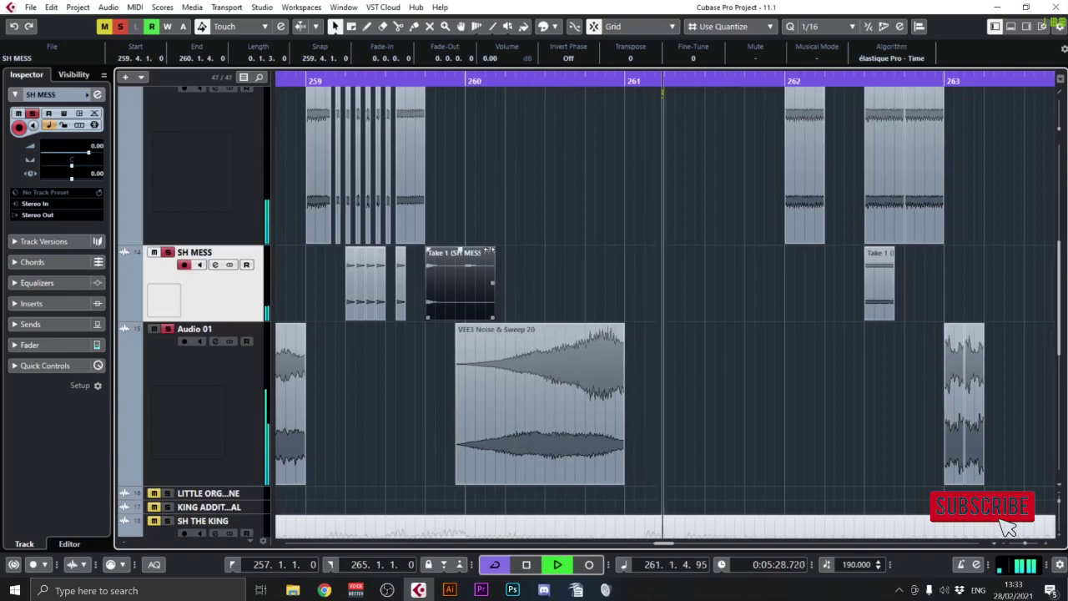
Chop the SH MESS clip in bar 262 into two half-beat slices on beat 2 and four 1/16 slices on beat 4.
left_click_drag(600, 293, 377, 270)
left_click_drag(530, 291, 478, 390)
left_click(502, 347)
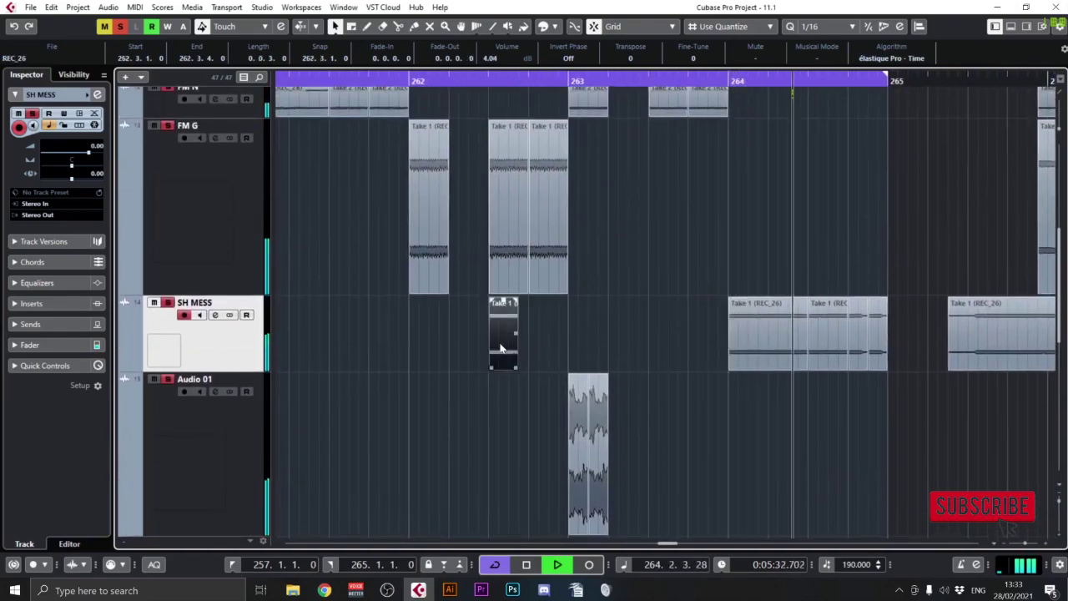
left_click_drag(713, 329, 822, 353)
left_click(576, 384, "alt")
left_click_drag(568, 384, 641, 386)
left_click(583, 384)
key("ctrl+d")
key("ctrl+d")
key("ctrl+d")
Shorten the SH MESS slices on beat 2 and the first slice on beat 4 of bar 262 to leave small gaps, and play back.
left_click_drag(581, 360, 530, 364)
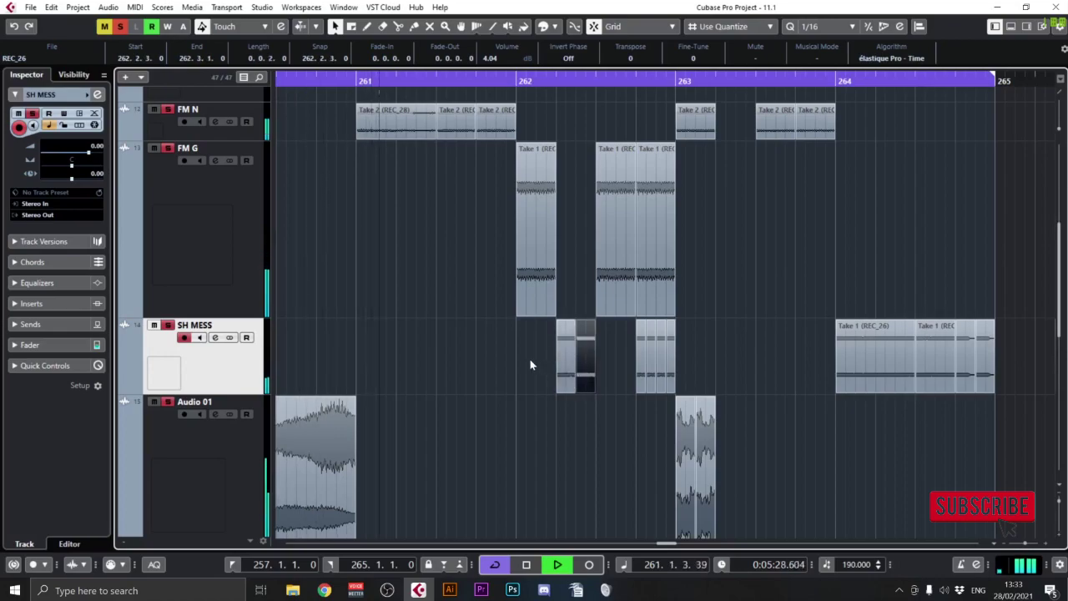
left_click(615, 383)
scroll(610, 351, "right", 3)
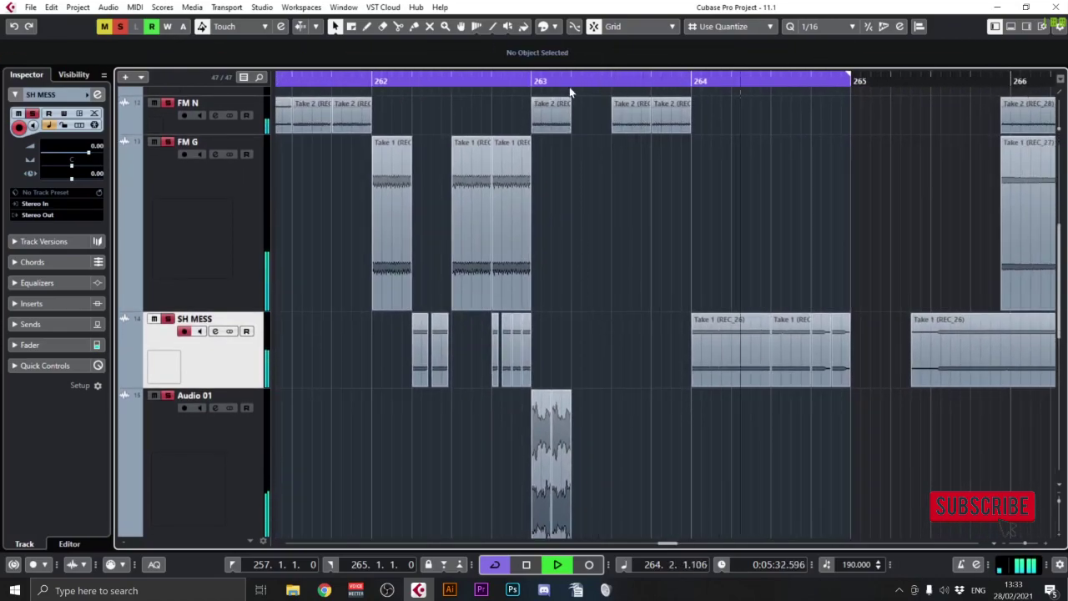
left_click_drag(568, 82, 483, 67)
left_click_drag(323, 81, 346, 139)
Solo the RYTHM folder track along with the bass tracks, and clear all solos in the project.
scroll(534, 309, "up", 5)
scroll(534, 309, "left", 2)
scroll(545, 319, "up", 2)
scroll(545, 320, "left", 1)
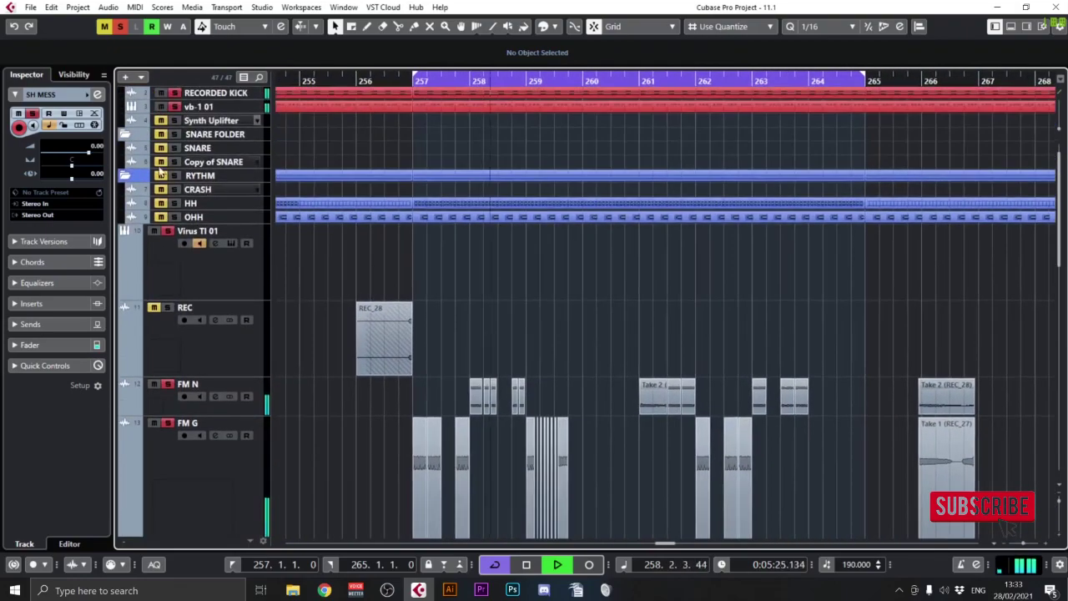
left_click(171, 175)
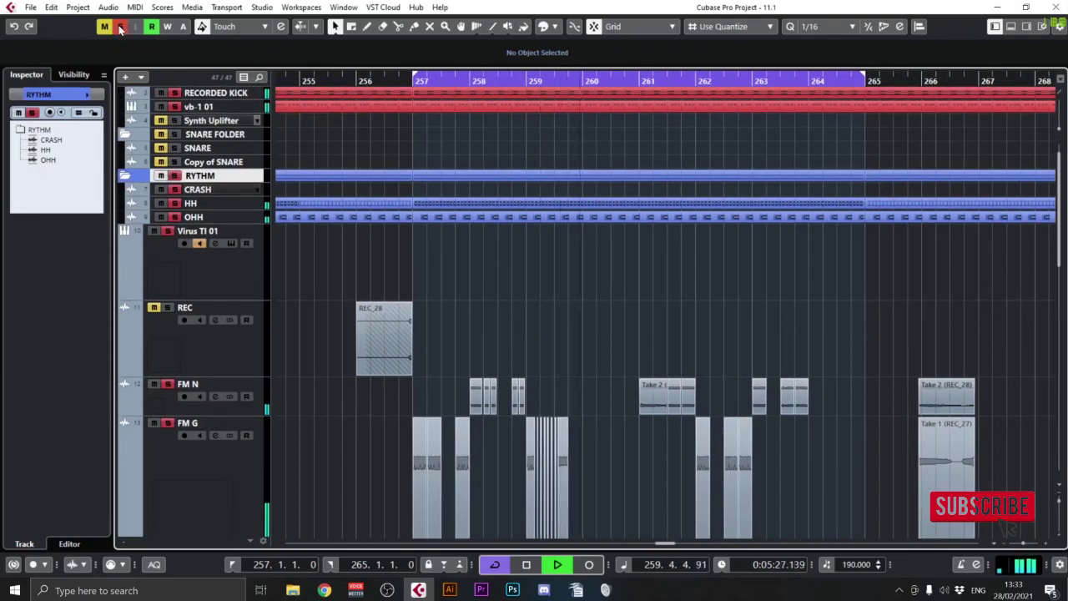
scroll(584, 156, "down", 5)
scroll(584, 156, "right", 1)
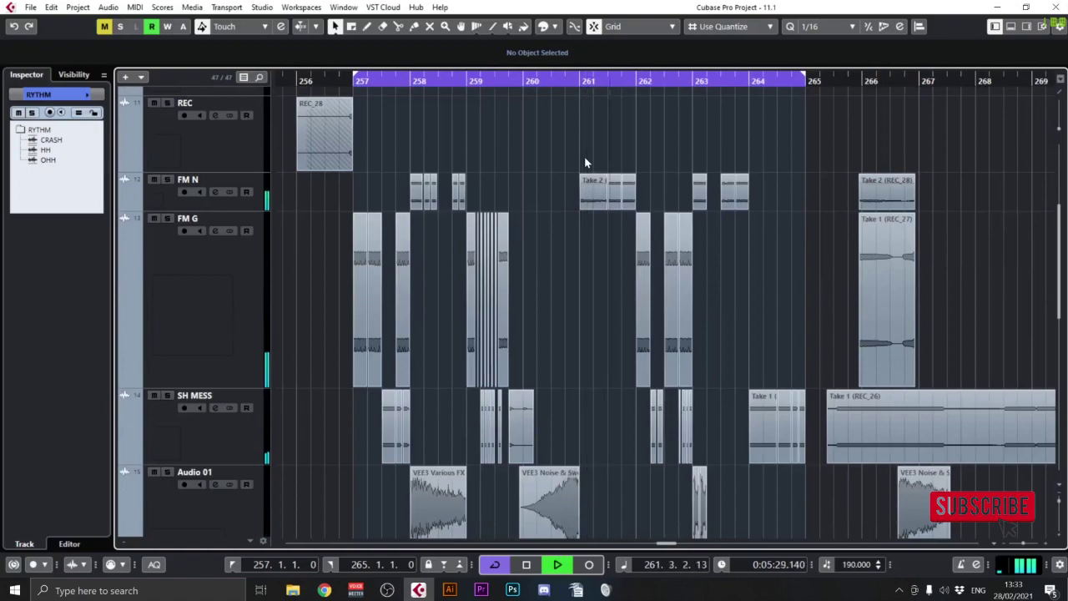
Set the FM N track's volume to 2.57.
left_click(157, 199)
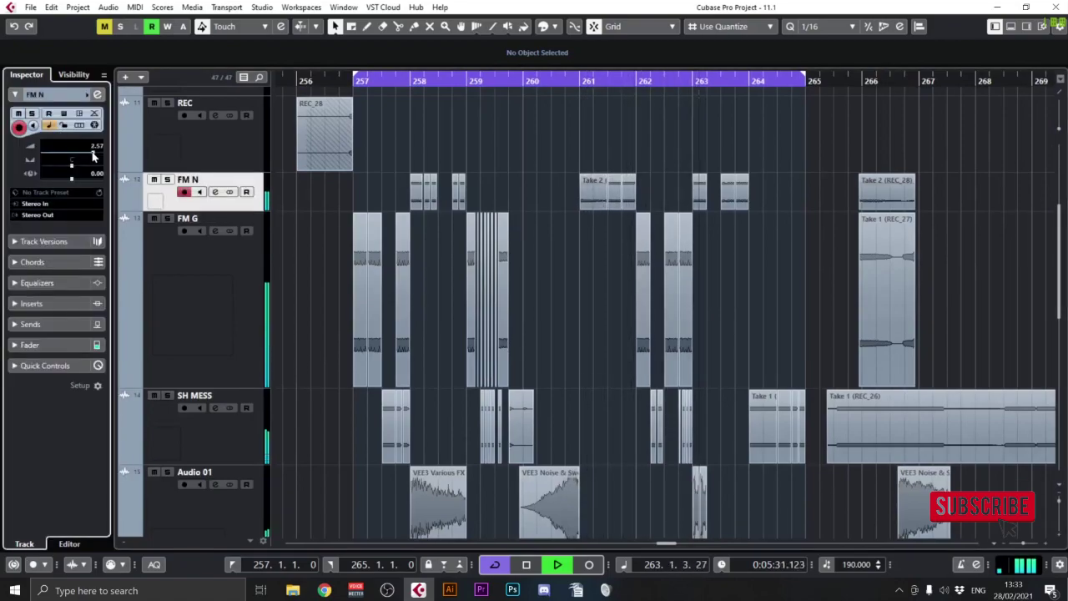
scroll(342, 177, "down", 1)
scroll(342, 177, "right", 3)
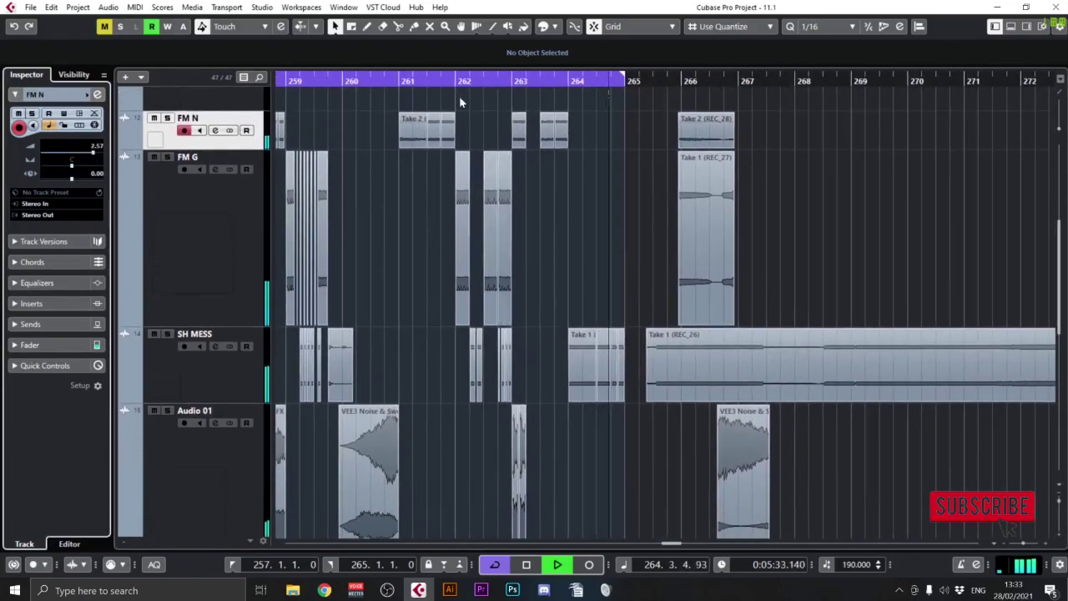
Move the last two FM N clips of bar 263 back to beat 2 and split them into short slices.
scroll(509, 90, "up", 5)
scroll(600, 183, "up", 1)
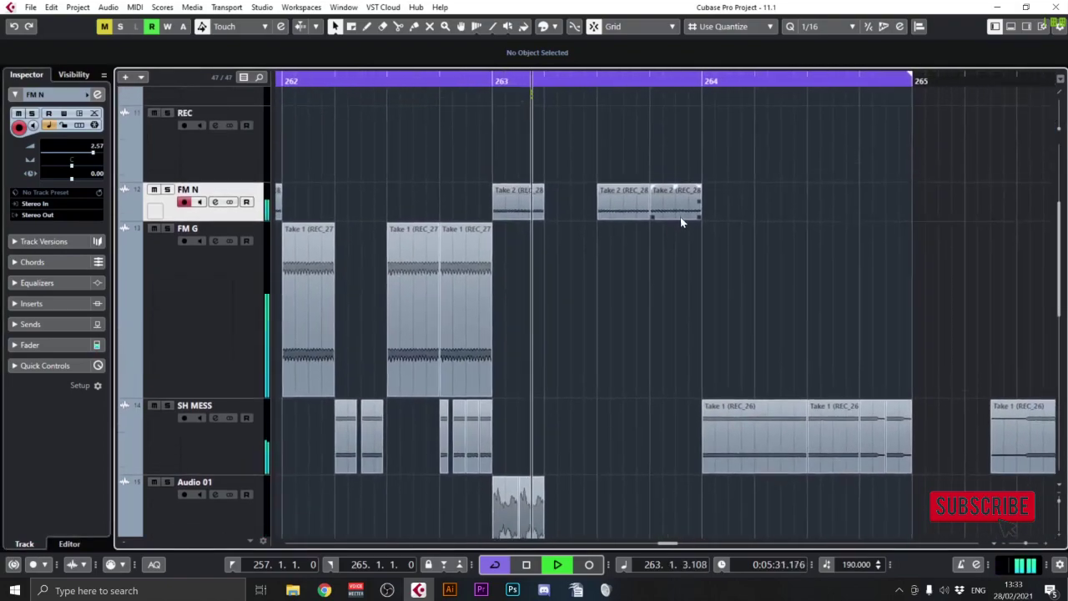
left_click_drag(606, 188, 558, 232)
left_click(566, 235, "alt")
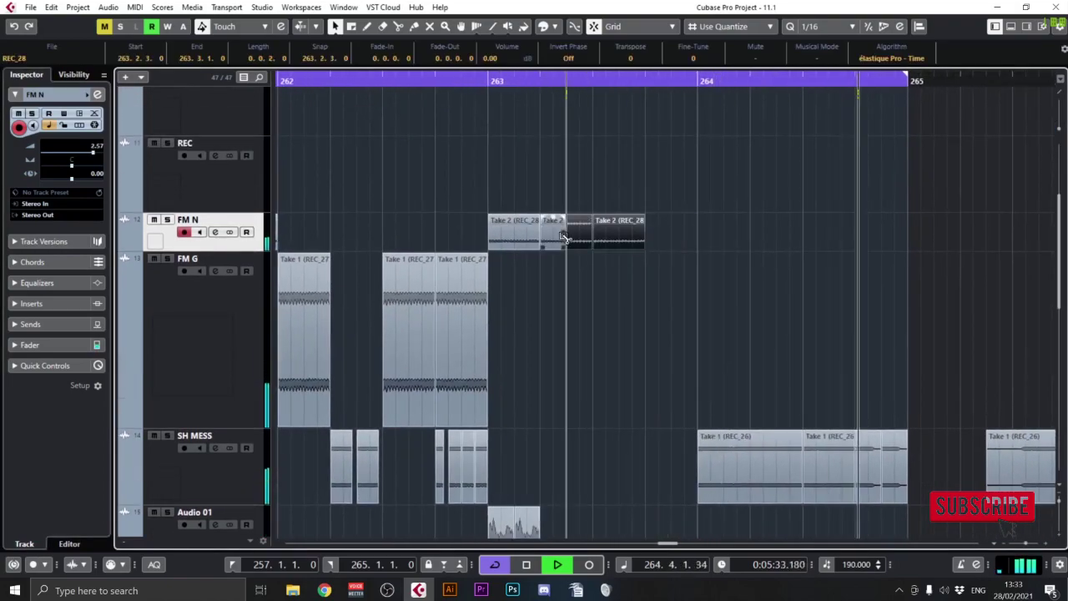
left_click(577, 237, "alt")
left_click(604, 233, "alt")
left_click(631, 234, "alt")
Split the FM G clips from beat 3 of bar 262 and shorten the FM G and FM N slices in bars 262 and 263 to leave gaps.
left_click(460, 330, "alt")
left_click(398, 324, "alt")
left_click(410, 321, "alt")
scroll(386, 326, "left", 1)
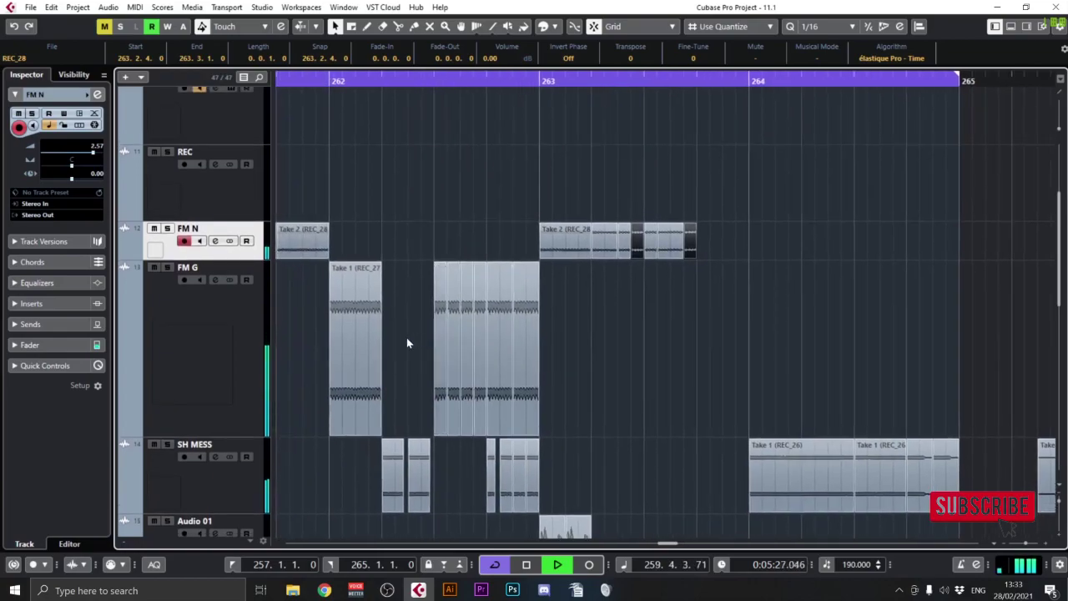
left_click_drag(317, 343, 646, 373)
left_click_drag(560, 263, 686, 250)
scroll(696, 276, "left", 1)
left_click_drag(776, 270, 671, 250)
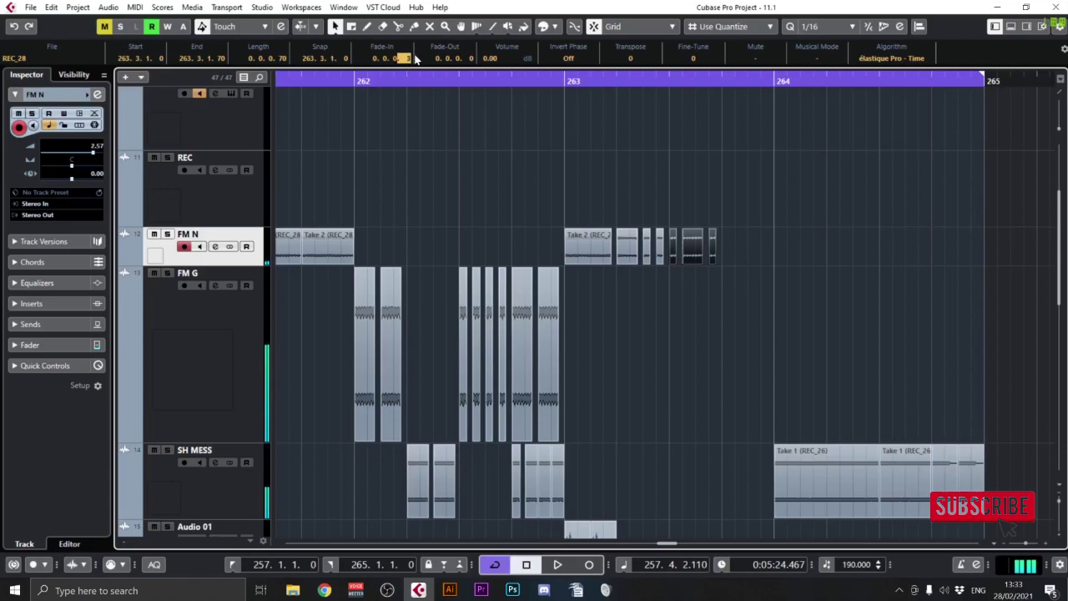
Bounce the FM N slices from 263. 3. 1. 0 and process them offline with PingPongDelay at a 1/4 delay.
key("b")
key("Return")
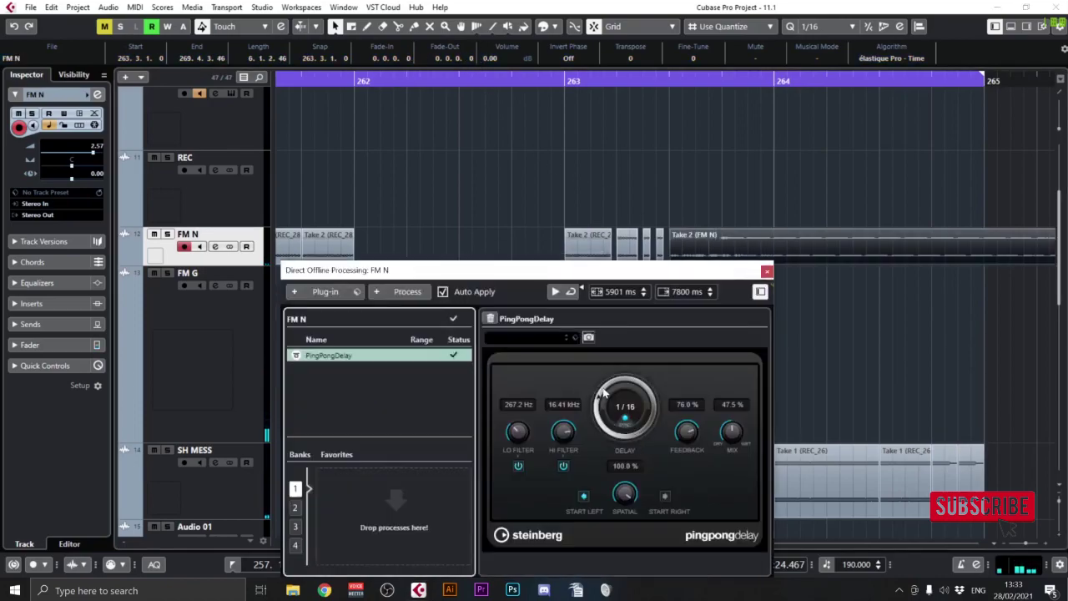
left_click_drag(605, 393, 605, 403)
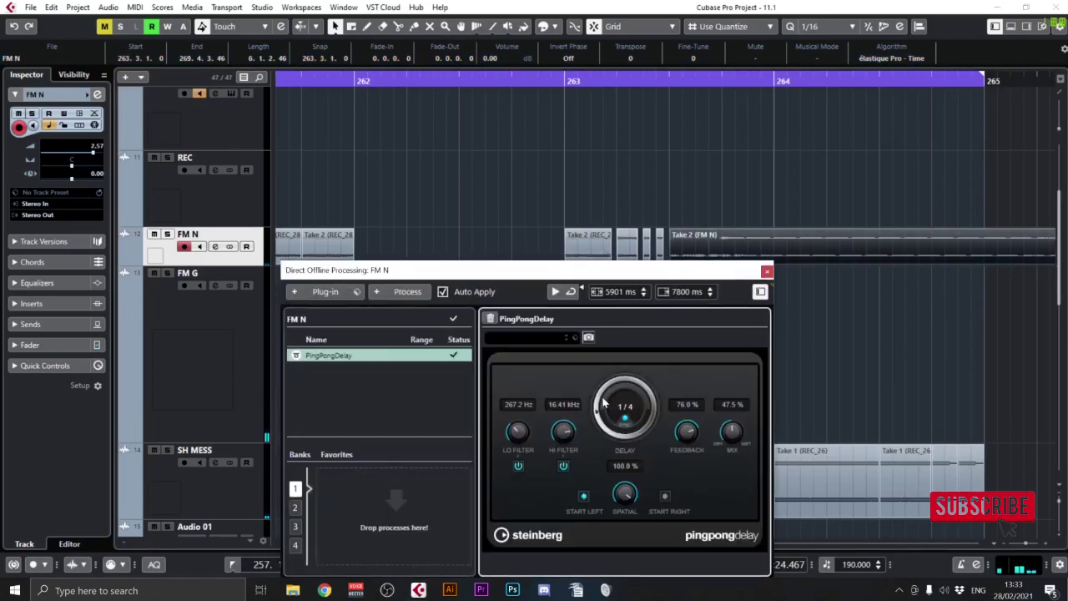
left_click(767, 272)
Play back the delayed FM N clip from bar 263 onwards.
left_click(630, 80)
key("space")
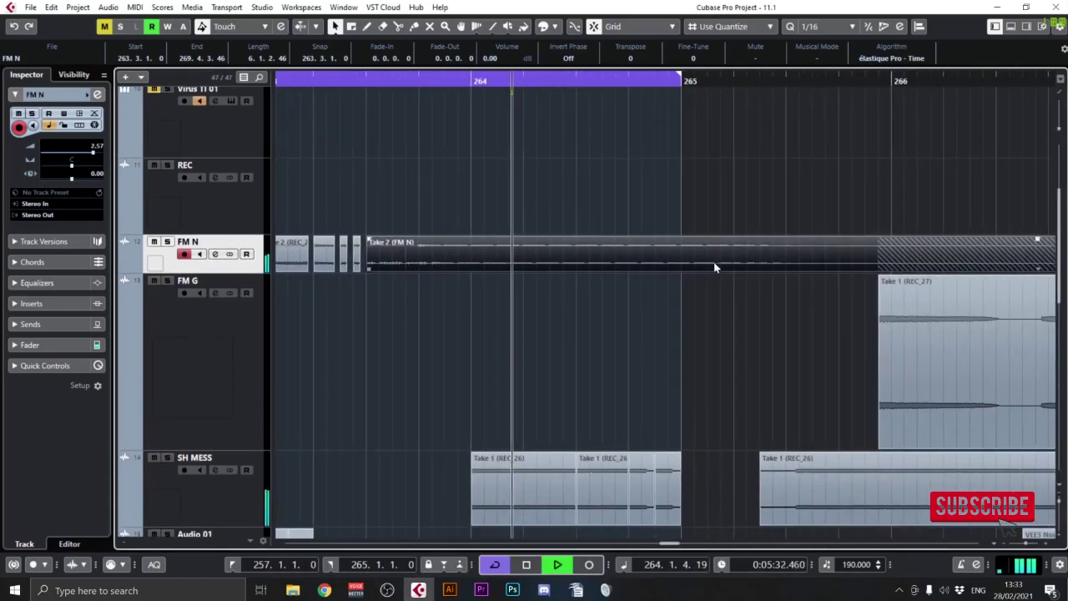
left_click_drag(395, 83, 337, 67)
left_click_drag(598, 197, 620, 258)
left_click(515, 289)
left_click_drag(385, 284, 575, 274)
Select the LITTLE ORG...NE track and extend its REC_25 (2) clip to end at 262. 2. 3. 67.
left_click_drag(548, 421, 540, 157)
left_click_drag(580, 534, 756, 327)
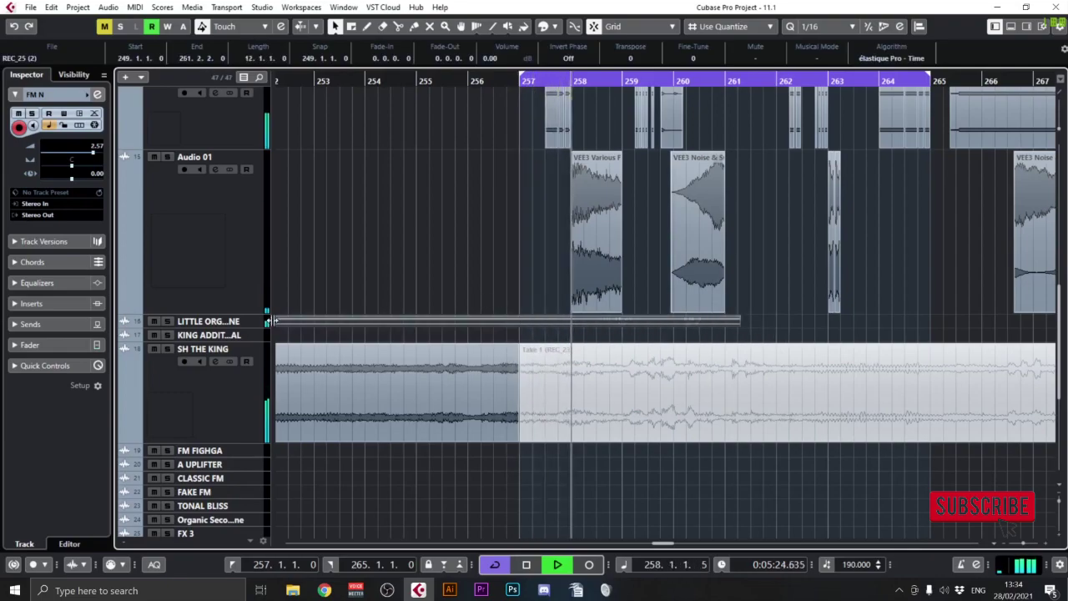
left_click(251, 326)
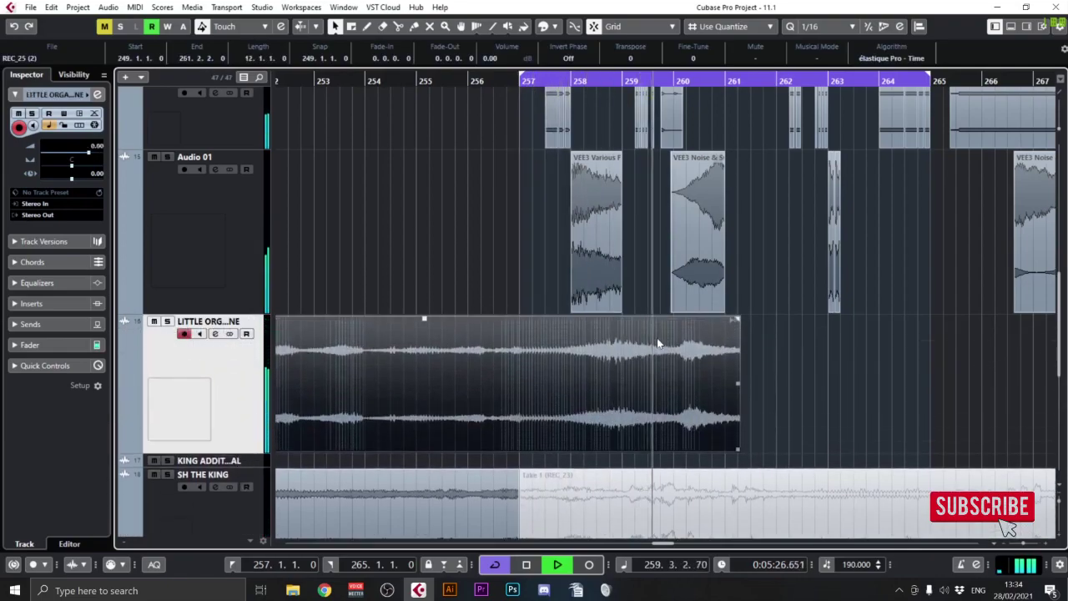
scroll(571, 338, "right", 3)
left_click_drag(641, 452, 703, 452)
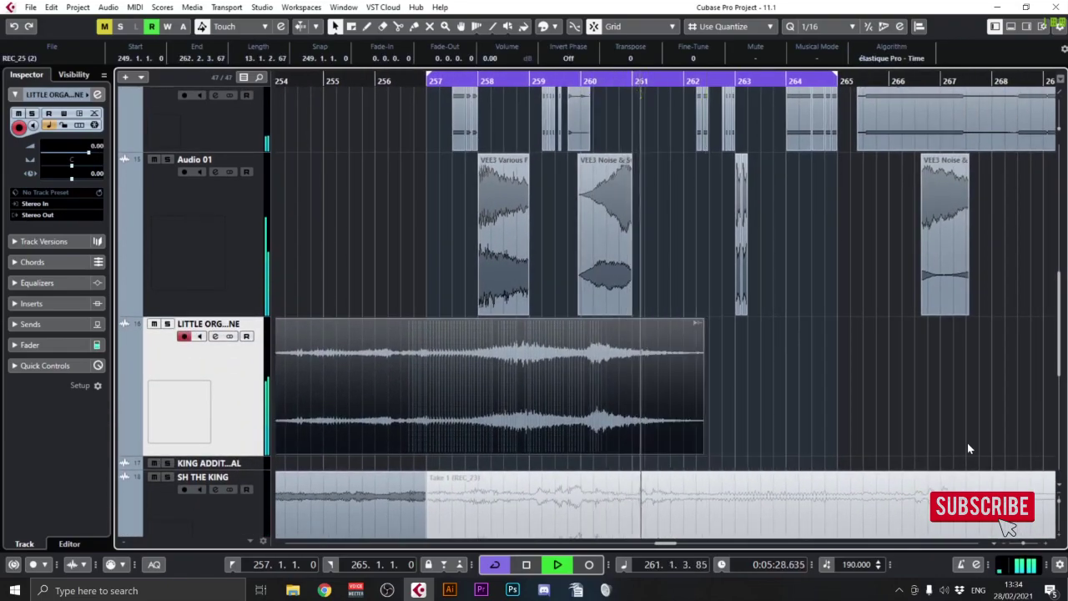
Split the LITTLE ORG...NE clip at 260. 1. 4. 0, copy its tail to 263. 3. 3. 0 and split the copy at bar 265.
left_click(590, 379)
key("ctrl+c")
key("ctrl+v")
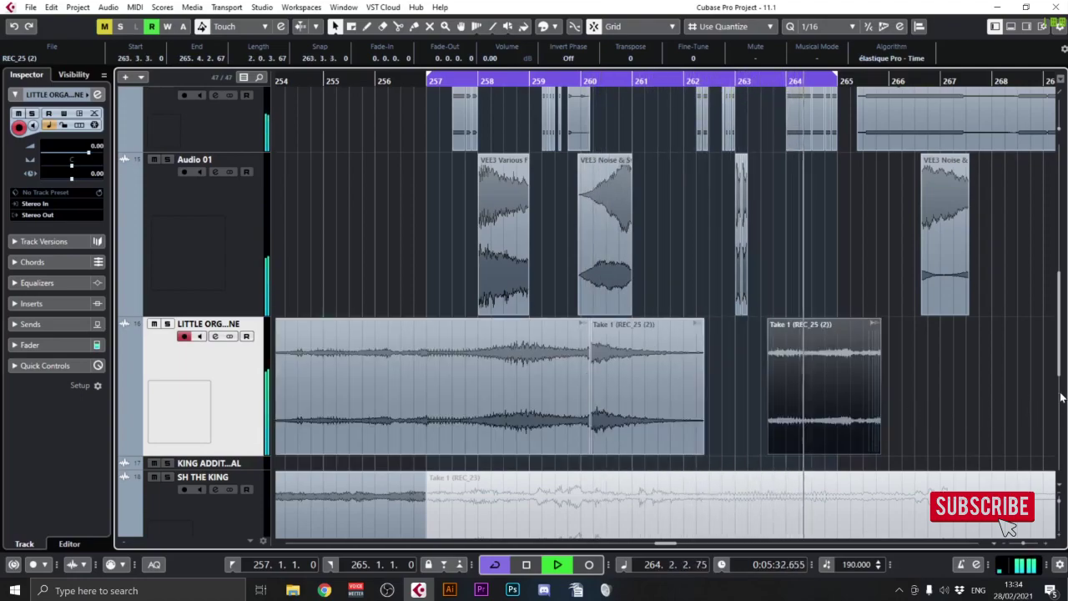
left_click(837, 359, "alt")
left_click_drag(562, 372, 610, 378)
Split the LITTLE ORG...NE clip at bars 258 and 257 and delete the piece between them.
left_click_drag(503, 79, 470, 109)
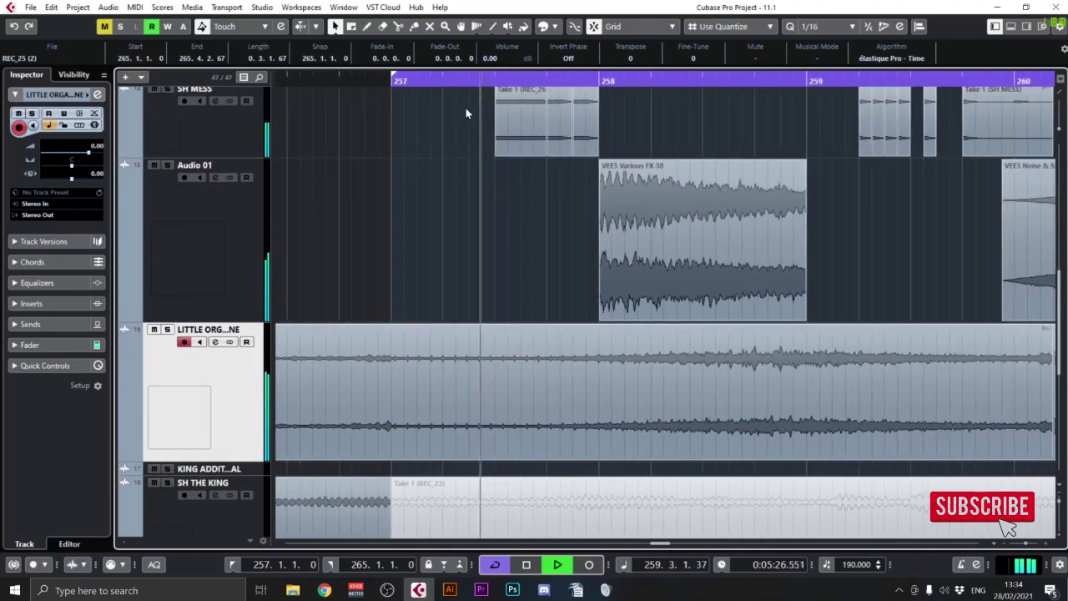
key("space")
scroll(751, 359, "down", 1)
left_click(573, 375, "alt")
left_click(500, 365)
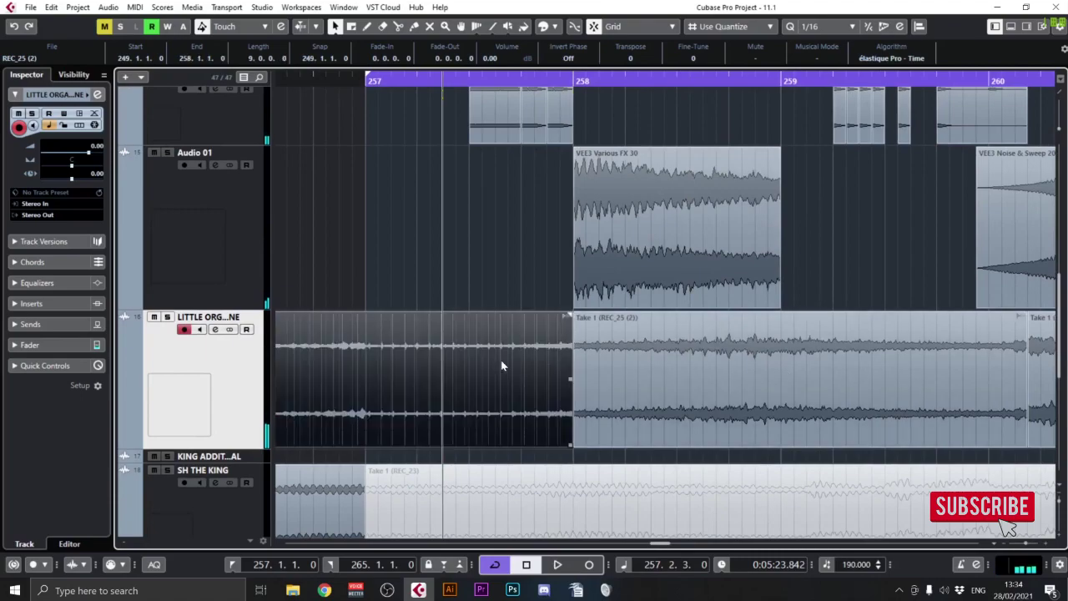
key("space")
left_click(364, 360, "alt")
left_click(453, 361)
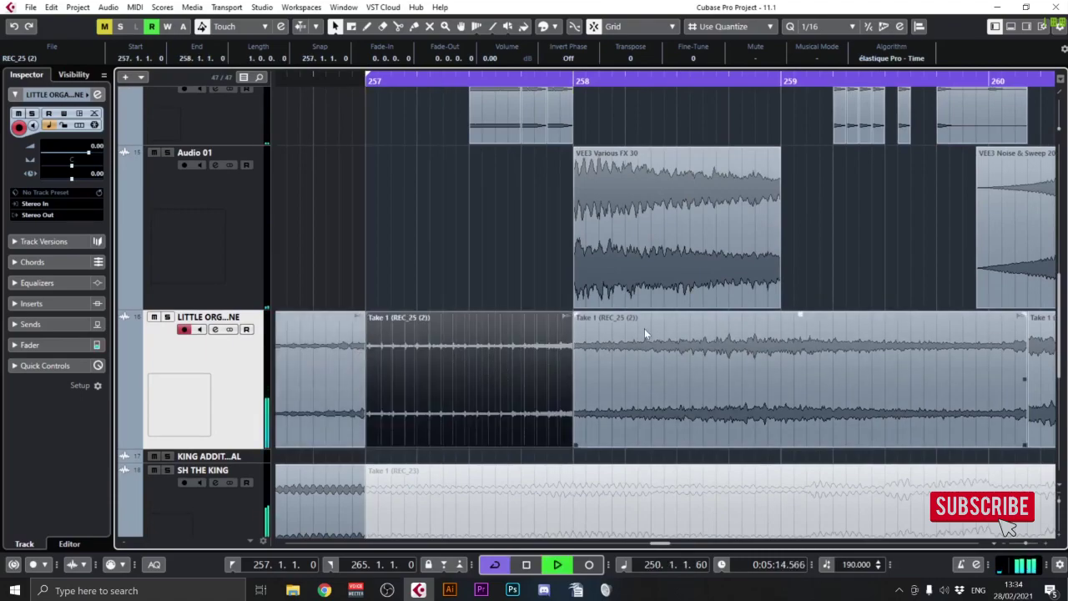
key("Delete")
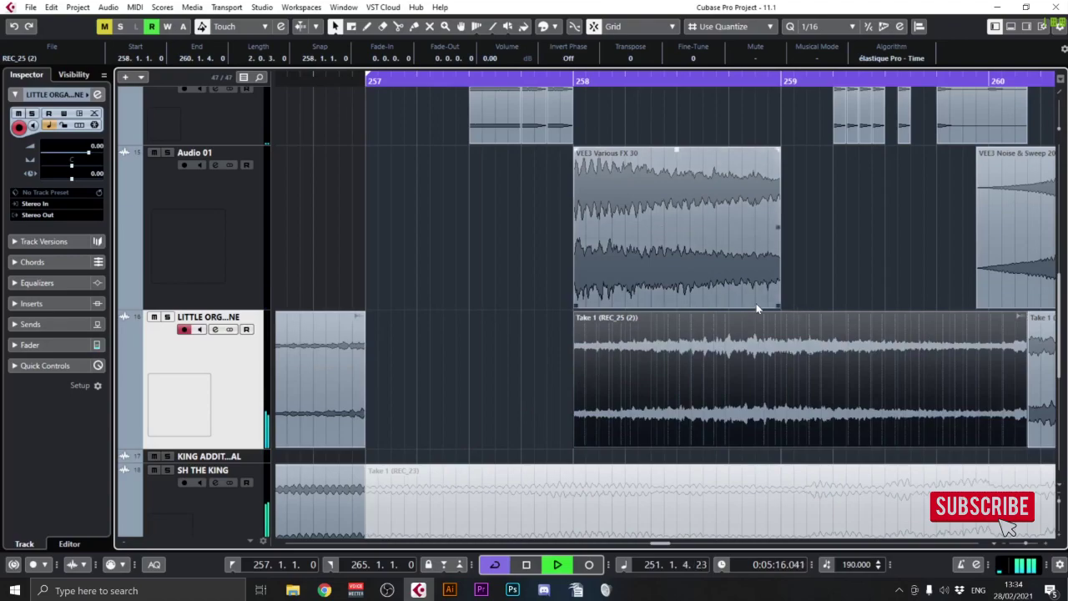
Split the LITTLE ORG...NE clip at 258. 4. 1. 0 and bar 259, and delete its part after 259 plus the Various FX 30 tail from 258. 4. 1. 0.
left_click(729, 350, "alt")
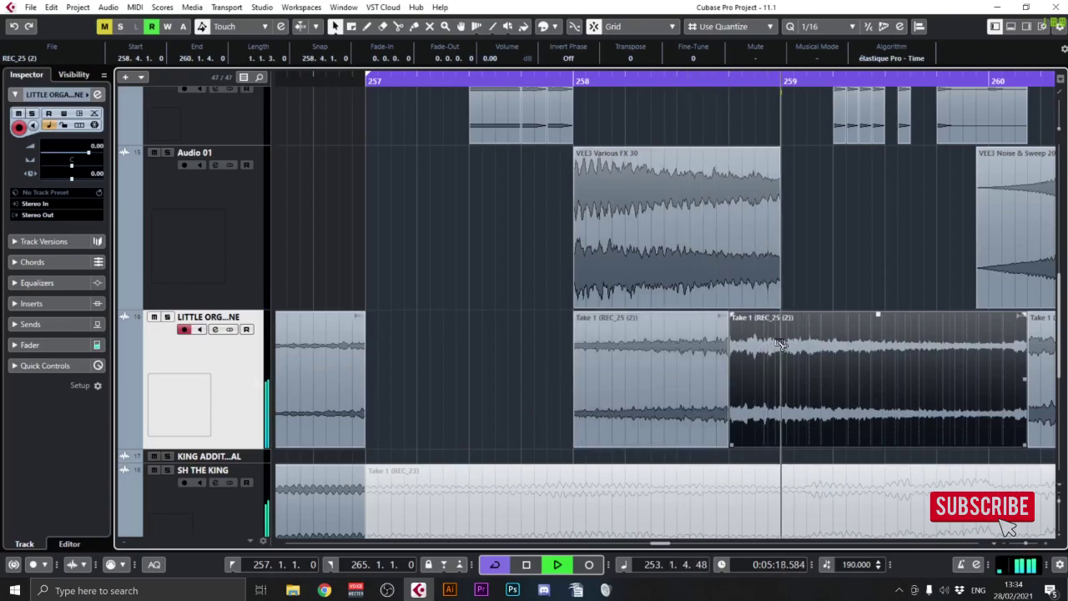
left_click(780, 345, "alt")
left_click(762, 205)
key("Delete")
left_click(870, 384)
key("Delete")
Move the LITTLE ORG...NE tail clip to 260. 1. 1. 0 and delete the slice between bar 258 and 258. 4. 1. 0.
left_click_drag(1009, 347, 751, 372)
left_click(314, 81)
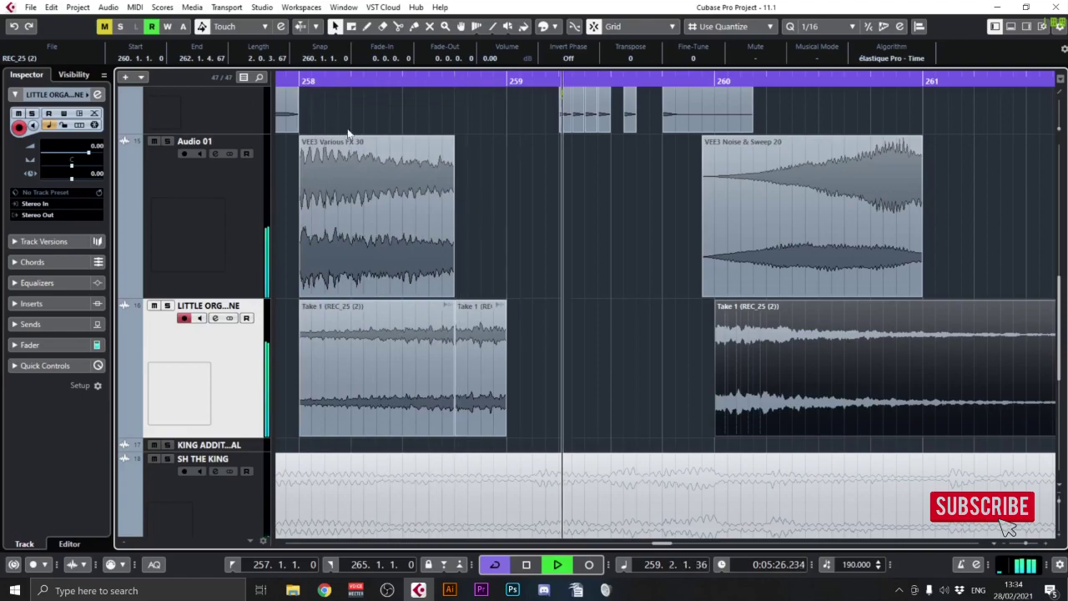
scroll(375, 125, "left", 3)
key("Delete")
left_click(442, 81)
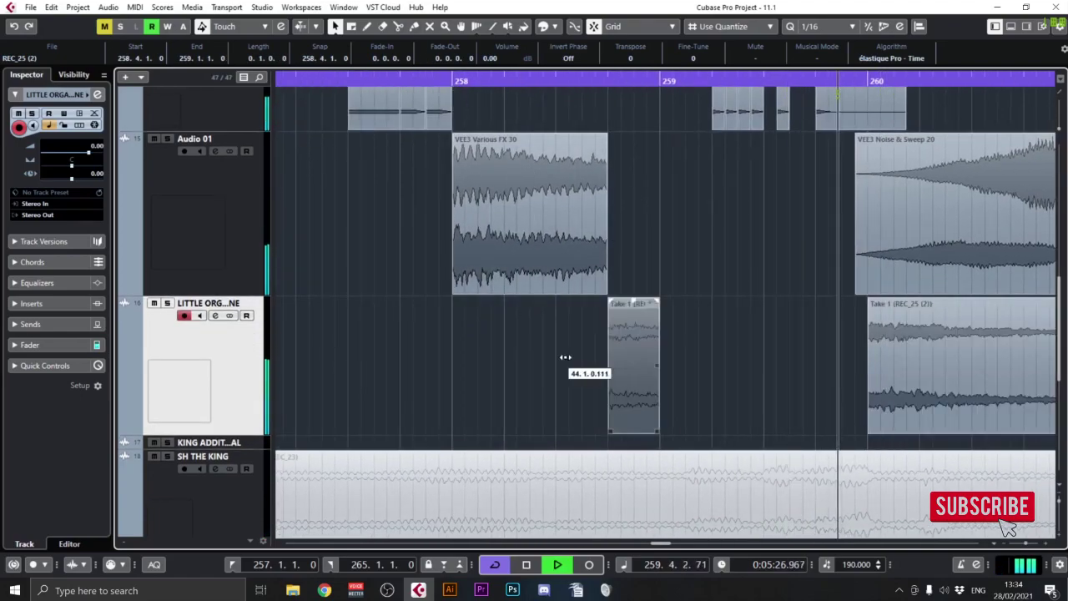
Play back around bar 258 and copy half-beat LITTLE ORG...NE slices to 259. 3. 1. 0 and 259. 3. 3. 0.
left_click(606, 79)
scroll(601, 91, "up", 2)
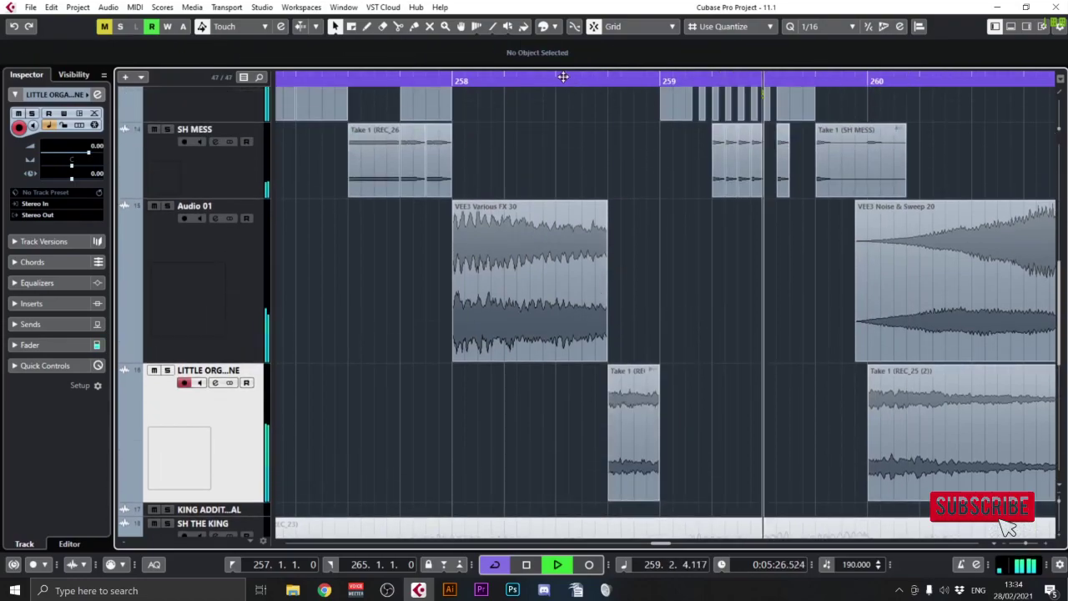
scroll(255, 102, "left", 1)
left_click_drag(254, 102, 336, 72)
scroll(371, 234, "right", 3)
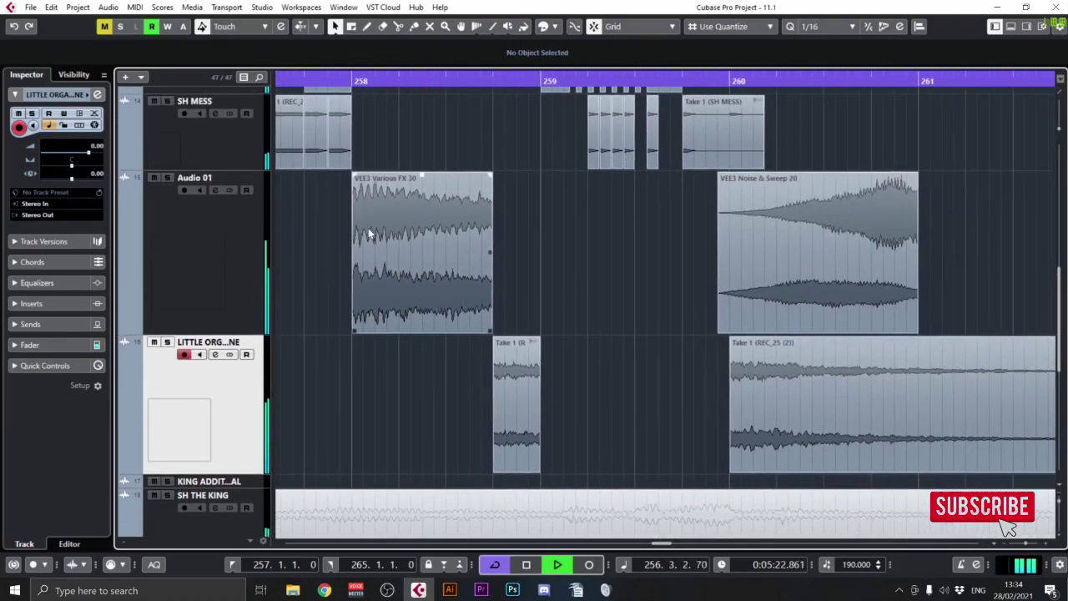
left_click_drag(528, 440, 655, 428)
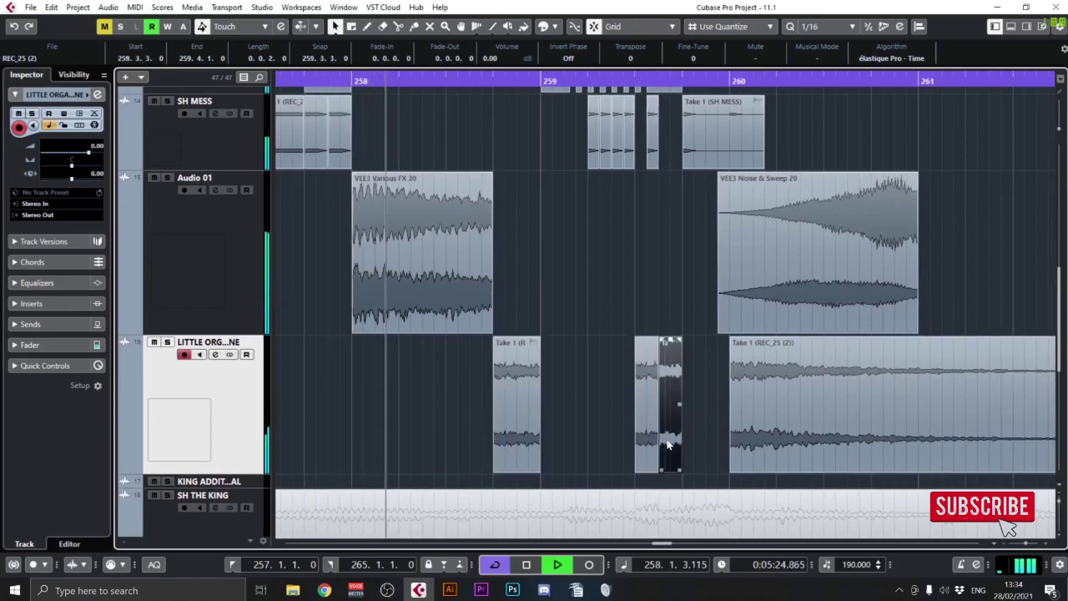
left_click(639, 417)
key("ctrl+d")
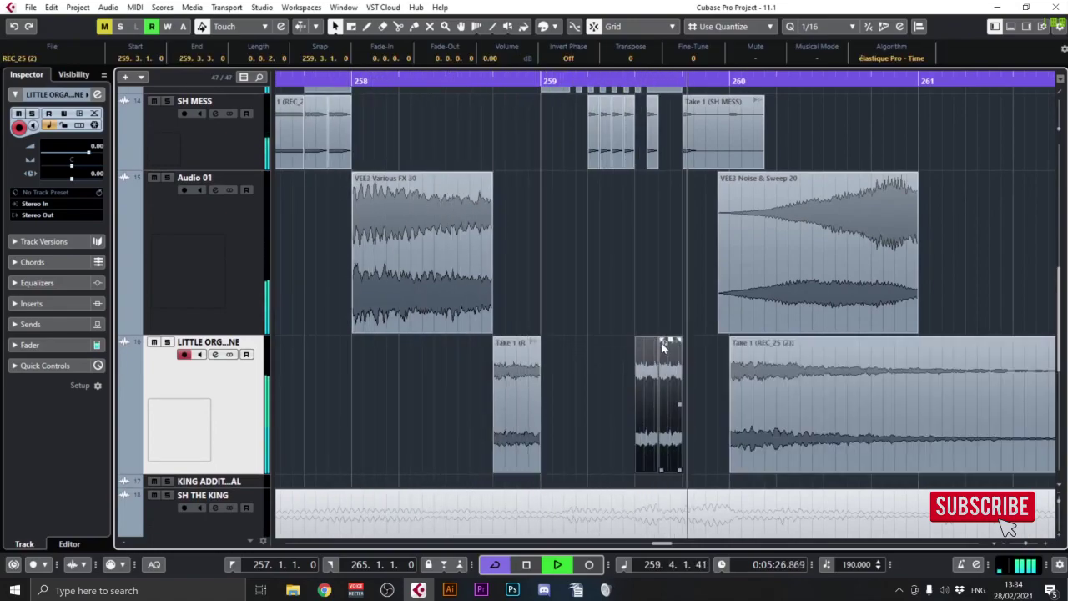
left_click(656, 340)
left_click_drag(630, 321, 680, 375)
Add a fade-in of 1. 0. 1. 38 to the LITTLE ORG...NE clip starting at 263. 3. 3. 0.
scroll(732, 347, "right", 3)
left_click(742, 375)
scroll(667, 343, "right", 4)
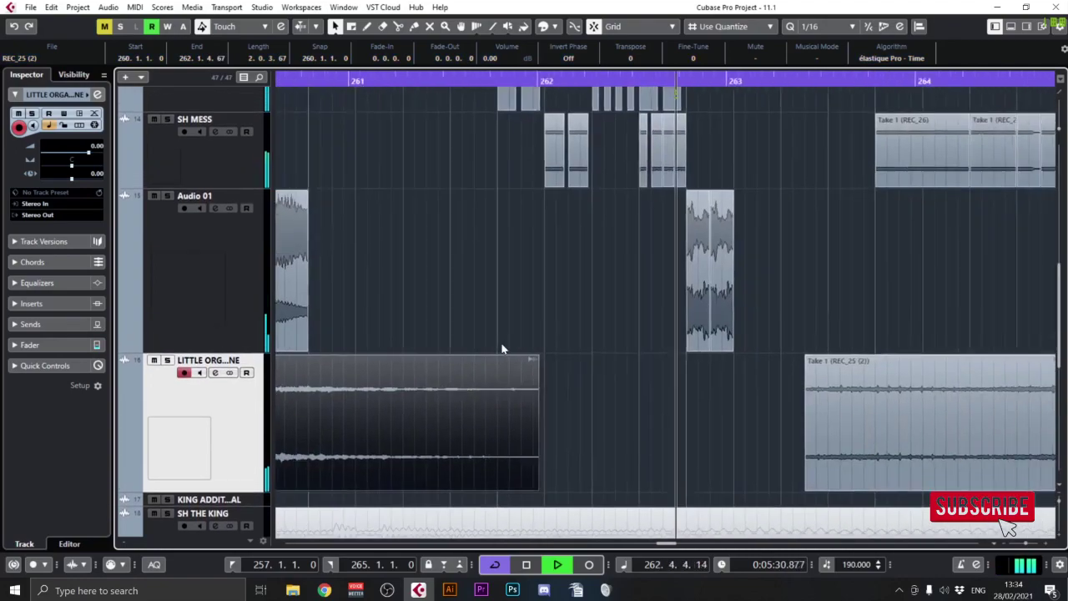
scroll(860, 341, "right", 4)
left_click_drag(413, 361, 612, 398)
scroll(374, 103, "down", 6)
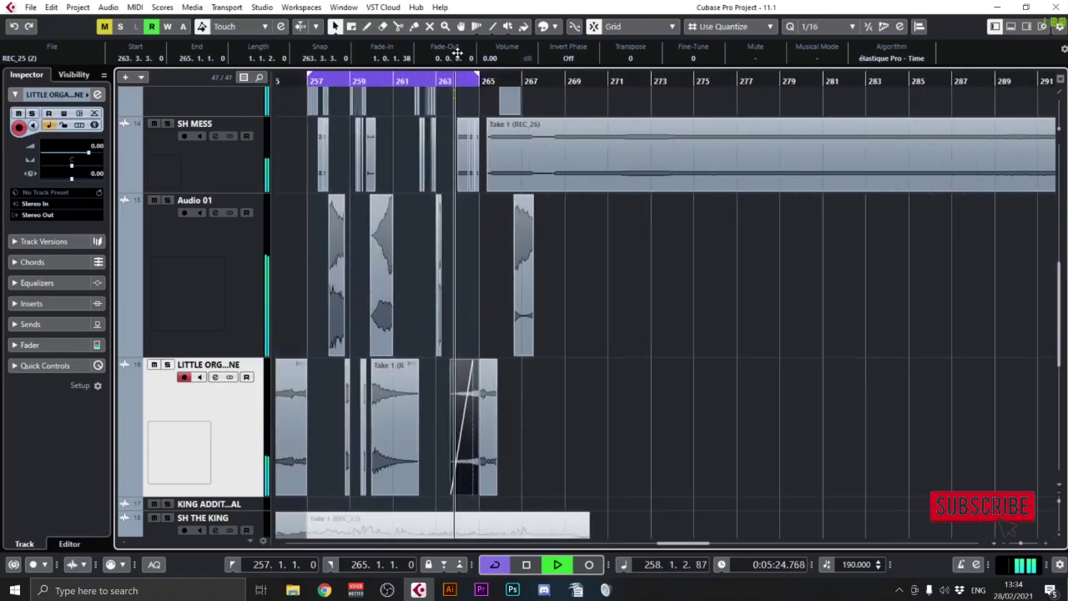
Unmute the SH THE KING clip that starts at bar 257 and switch back to the Object Selection tool.
scroll(522, 313, "up", 6)
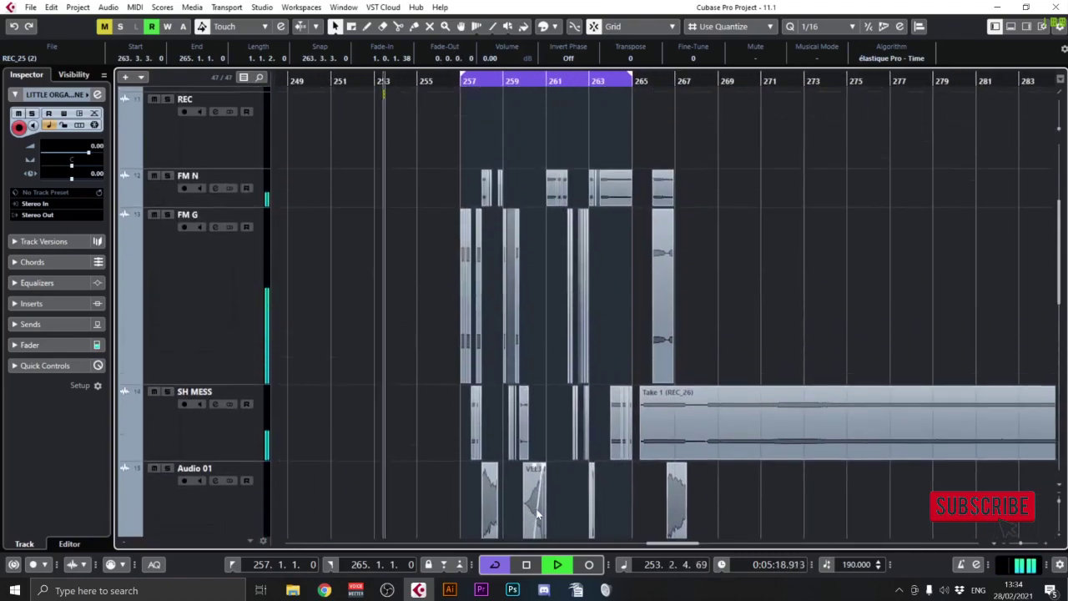
scroll(526, 300, "left", 1)
scroll(532, 289, "down", 5)
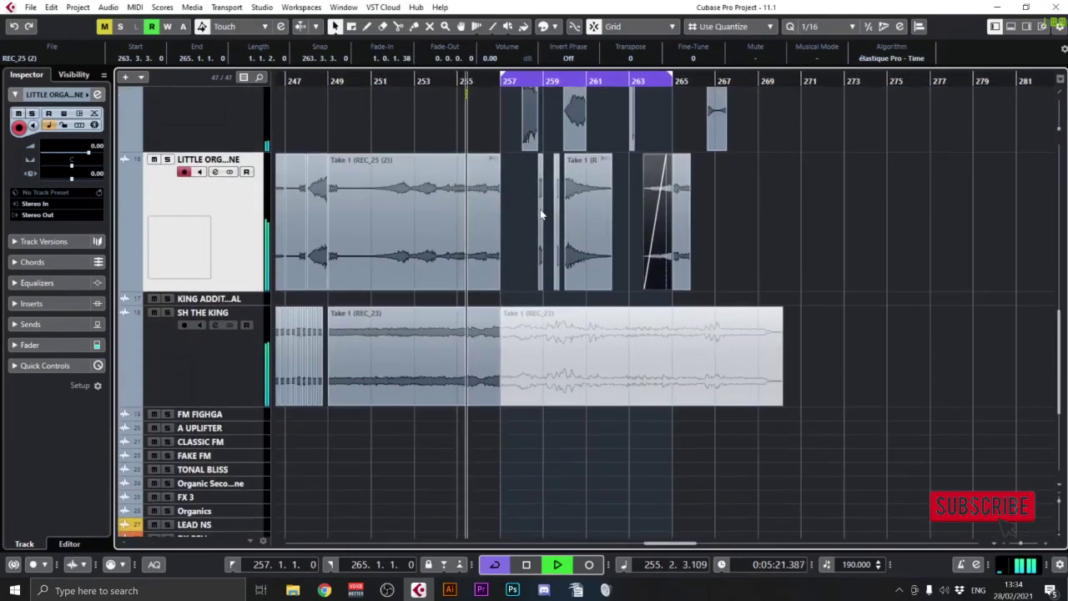
scroll(538, 363, "down", 2)
right_click(538, 363)
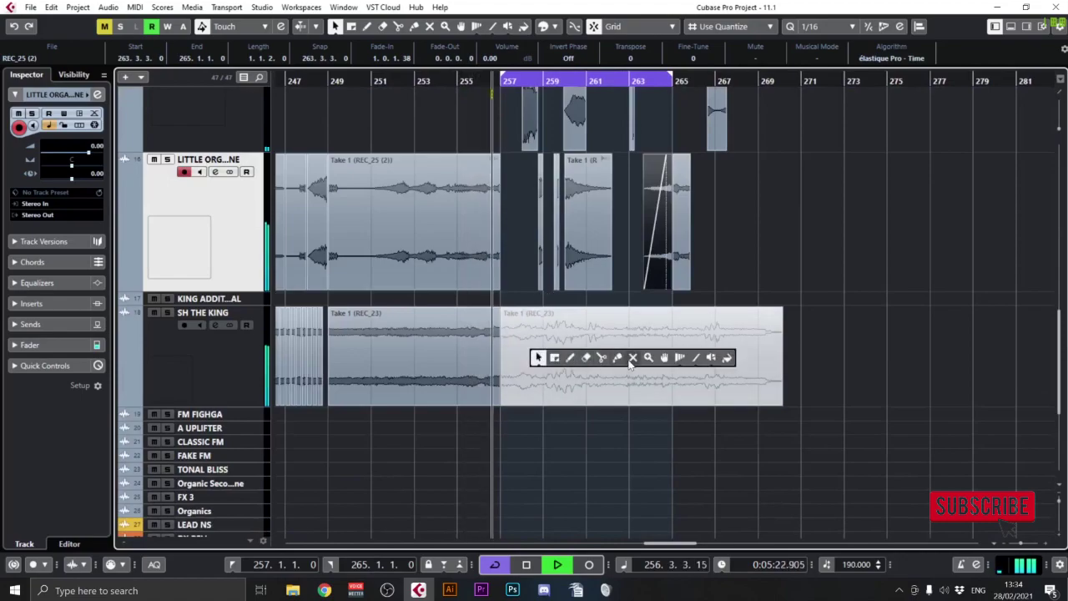
left_click(635, 359)
left_click(596, 358)
scroll(518, 345, "down", 1)
scroll(518, 346, "right", 1)
left_click_drag(480, 80, 462, 115)
scroll(630, 212, "up", 2)
scroll(629, 212, "right", 1)
right_click(542, 361)
left_click(548, 357)
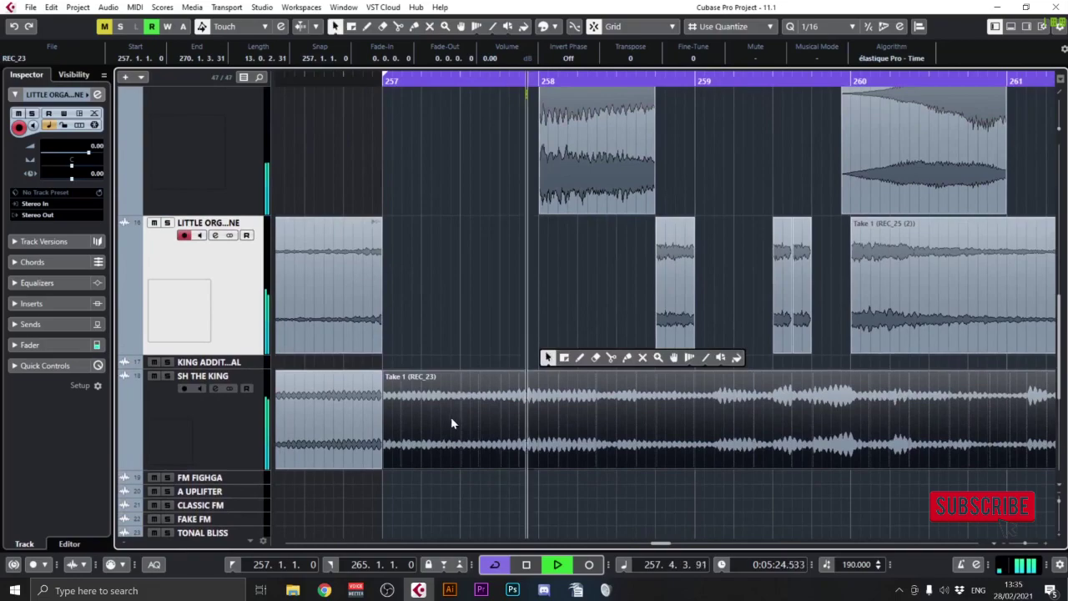
Split the SH THE KING clip at 257. 3. 1. 0, 259. 1. 4. 0, 259. 2. 3. 0 and 260. 2. 4. 0, deleting the part between the first two cuts.
left_click(460, 415, "alt")
left_click(918, 413, "alt")
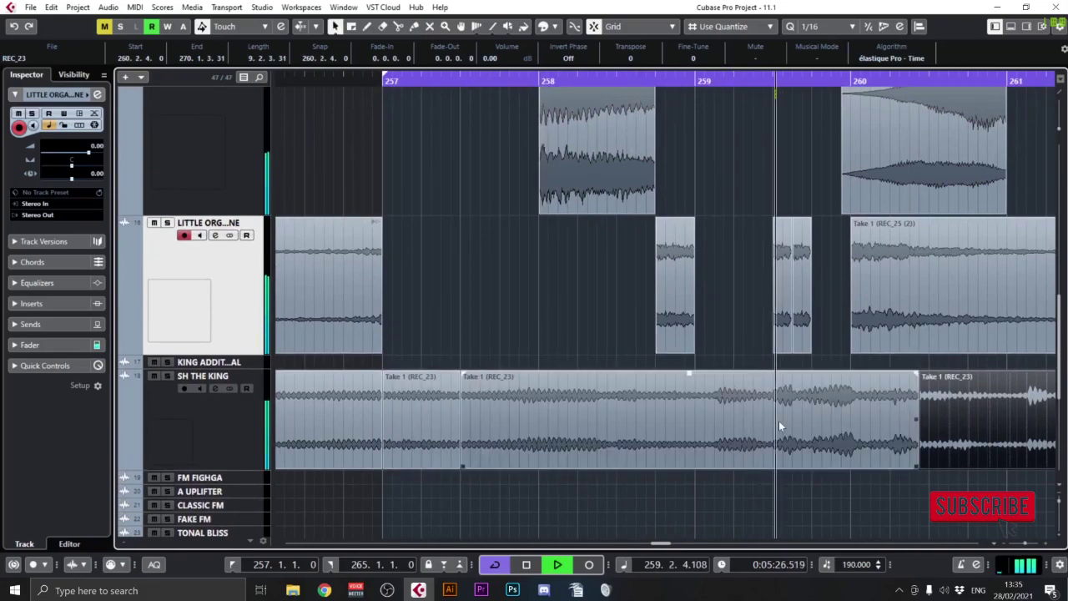
left_click(724, 415, "alt")
left_click(753, 416, "alt")
left_click(701, 422)
key("Delete")
left_click(738, 424)
Bounce the half-bar SH THE KING clip at bar 257 and process it offline with PingPongDelay.
left_click(424, 408)
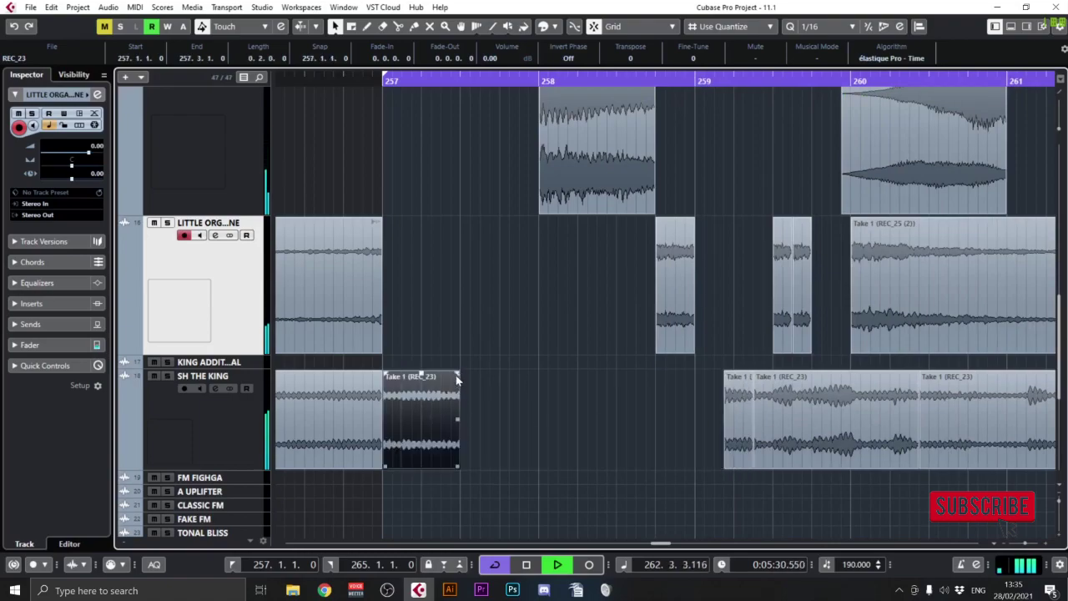
key("ctrl+b")
key("Return")
key("F7")
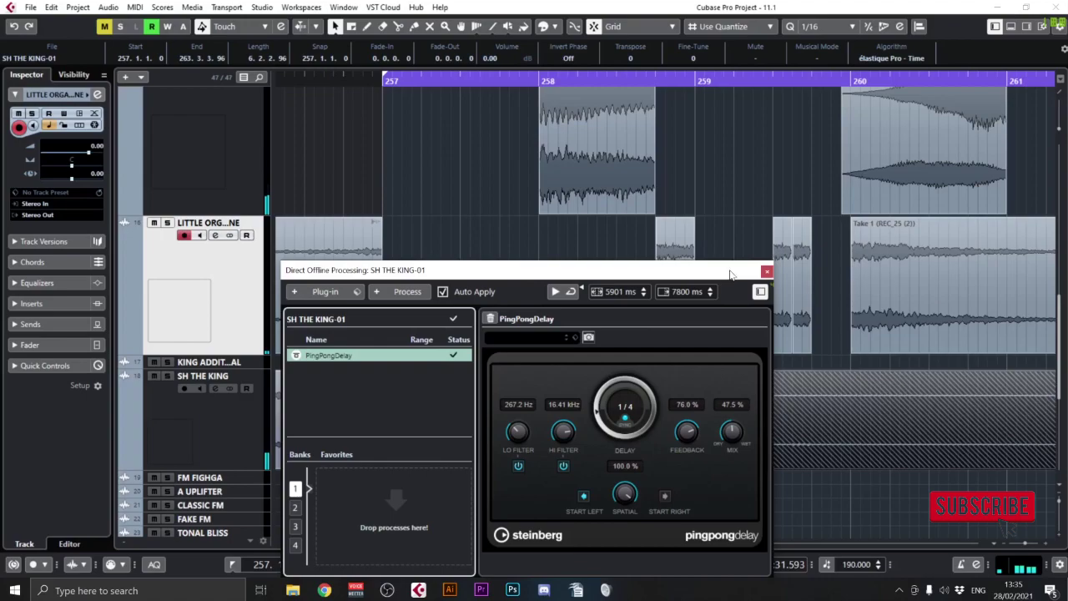
left_click(765, 273)
Play back from bar 257, split the delayed SH THE KING clip at 259. 1. 4. 0 and delete its tail.
left_click(379, 81)
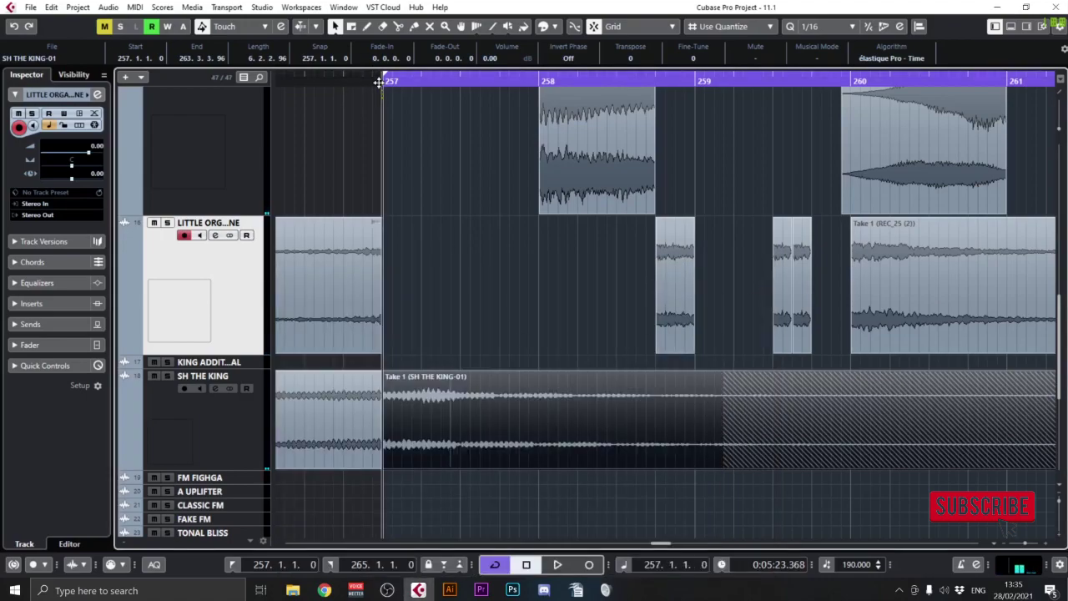
key("space")
scroll(612, 311, "right", 3)
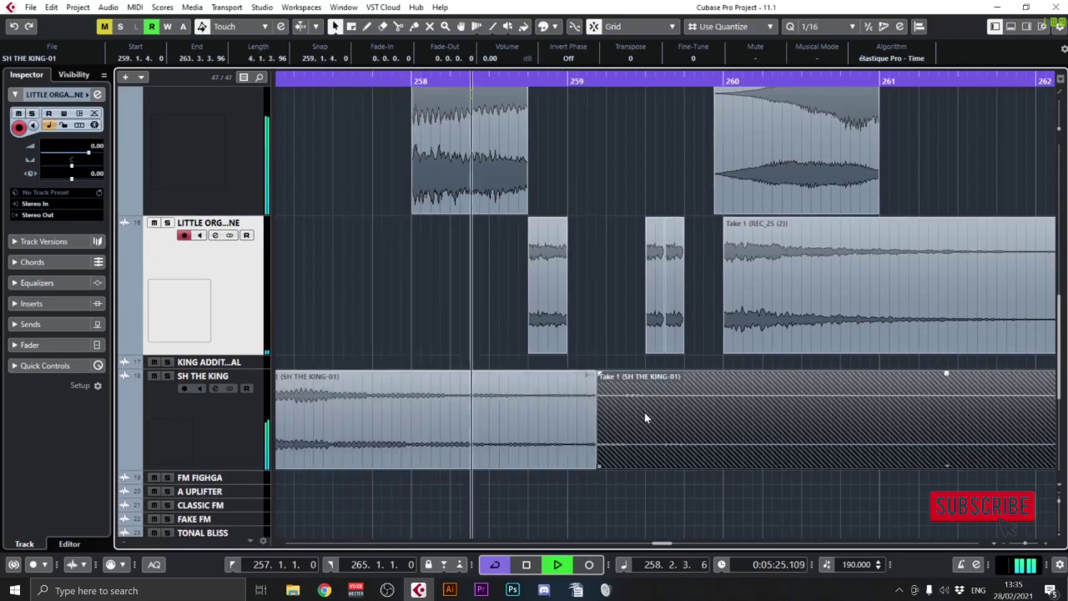
key("Delete")
Split the SH THE KING clip starting at 259. 2. 3. 0 at 260. 1. 2. 0 and delete the part before the cut.
left_click(621, 420)
scroll(621, 422, "right", 4)
left_click(539, 422)
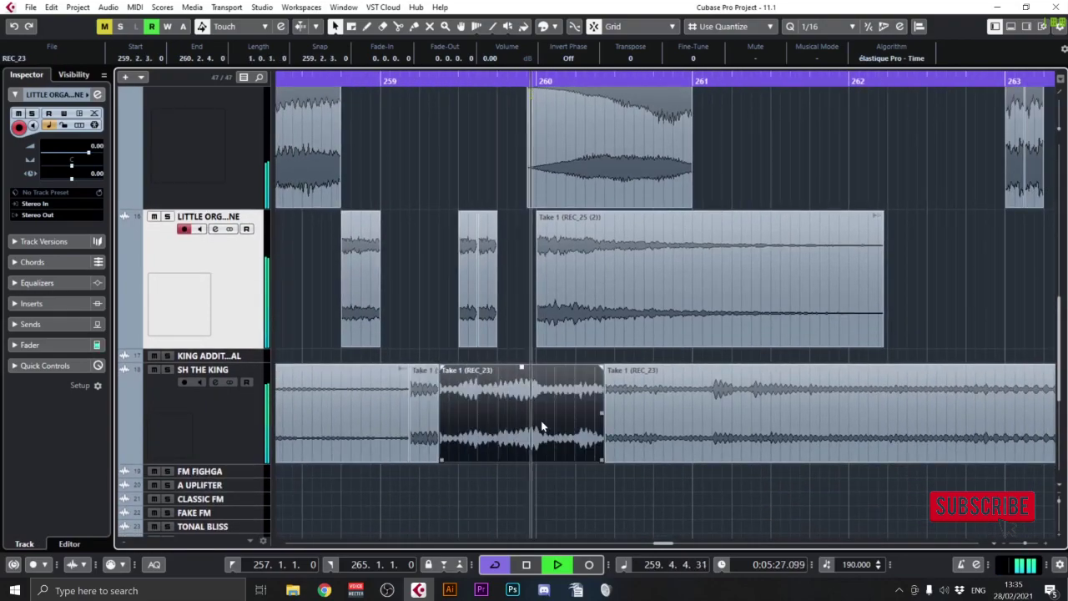
left_click(548, 413, "alt")
left_click(497, 422)
key("Delete")
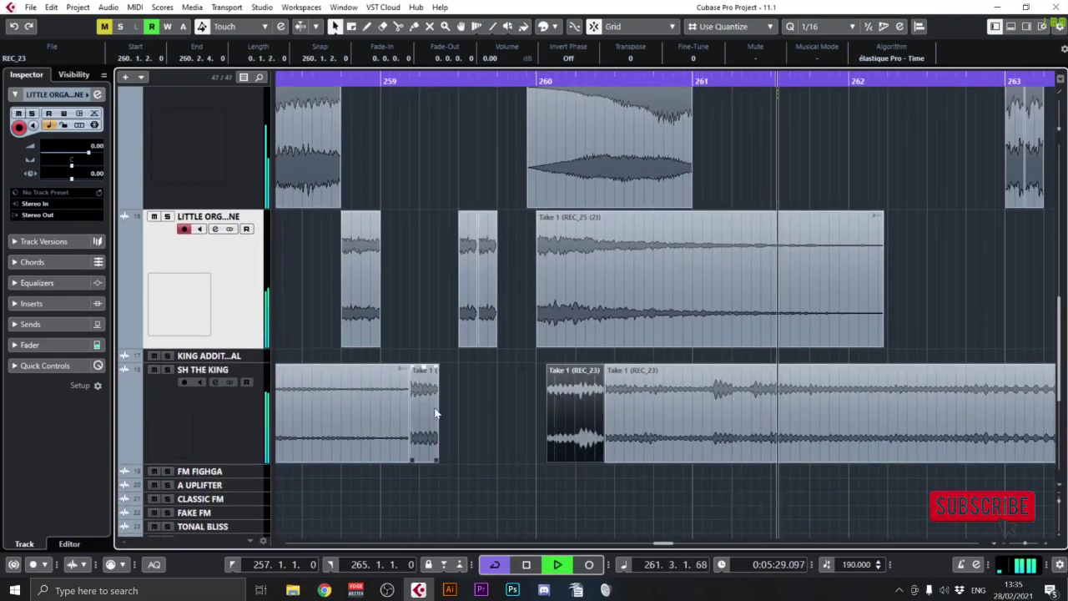
Turn the SH THE KING slice from 260. 1. 2. 0 into two 0. 0. 2. 0 slices at 259. 2. 1. 0 and 259. 2. 3. 0.
left_click_drag(576, 414, 438, 436)
left_click(440, 417, "alt")
left_click(433, 431)
key("Delete")
left_click_drag(435, 437, 436, 459)
key("ctrl+d")
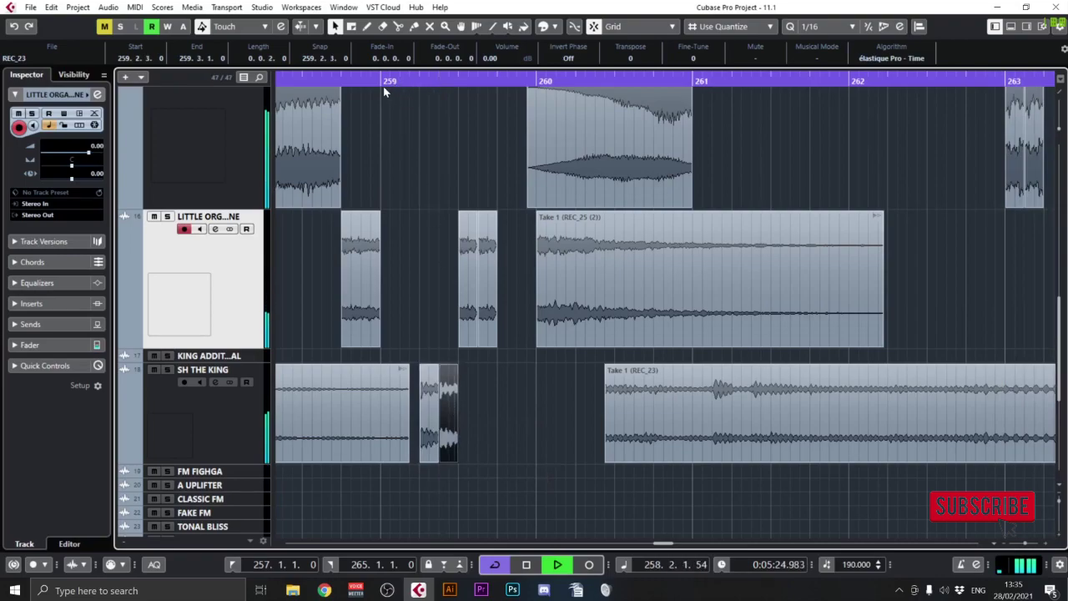
scroll(384, 88, "down", 1)
left_click_drag(491, 380, 482, 424)
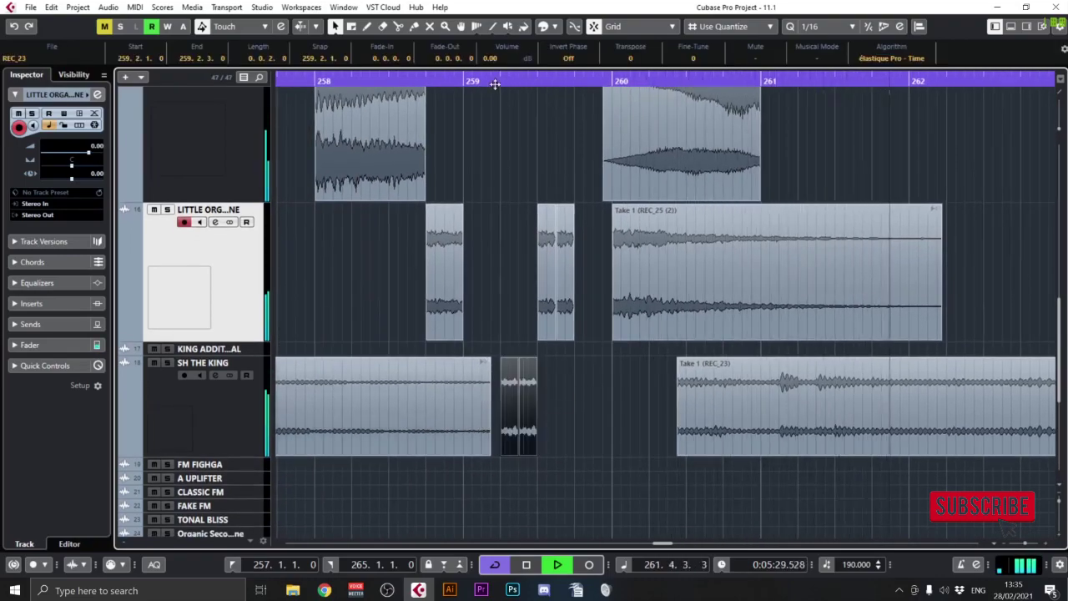
Split the remaining SH THE KING clip twice in bar 262, the second time at 262. 3. 2. 0, and delete everything before the first cut.
left_click_drag(567, 264, 443, 349)
left_click(598, 365)
left_click_drag(913, 315, 594, 205)
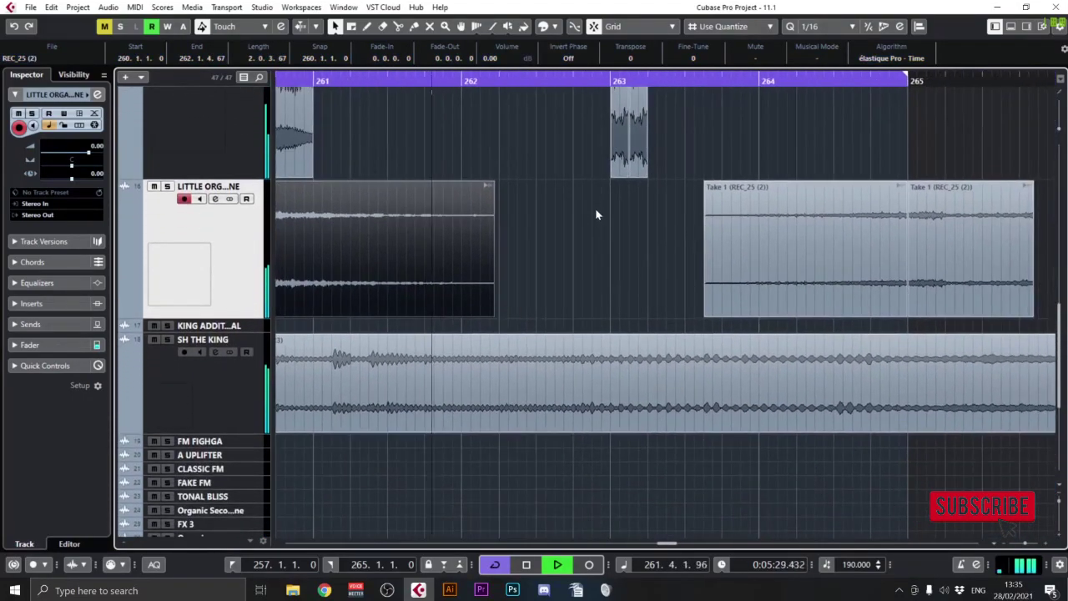
left_click(508, 375, "alt")
left_click(548, 372, "alt")
left_click(437, 381)
key("Delete")
left_click(669, 377)
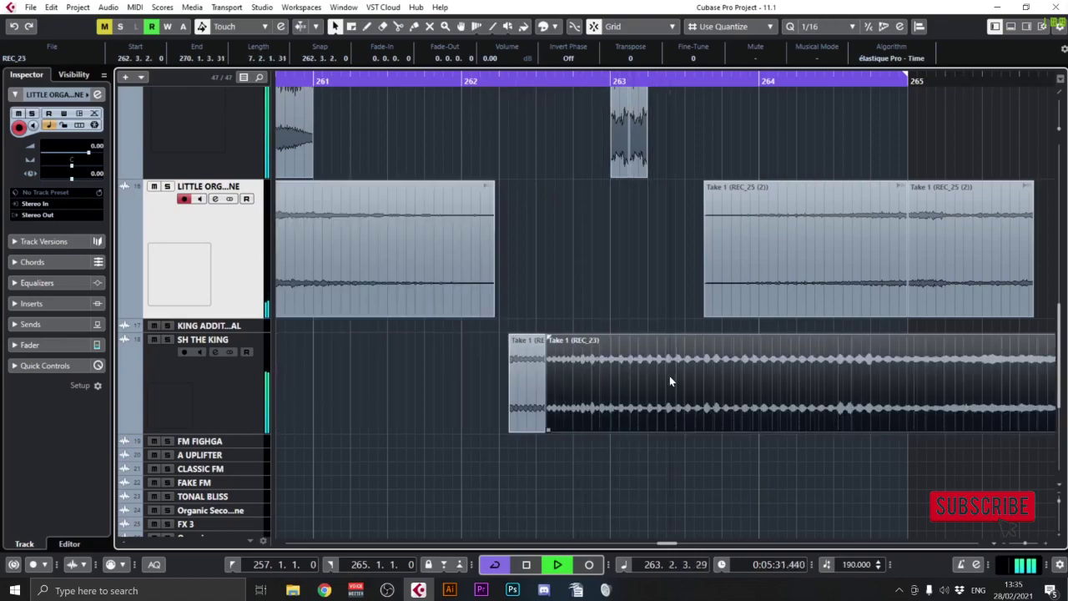
Split the SH THE KING clip at 263. 3. 2. 0 and 263. 4. 1. 0 and delete the surrounding pieces from bar 262 on, keeping only the slice between.
left_click(704, 392, "alt")
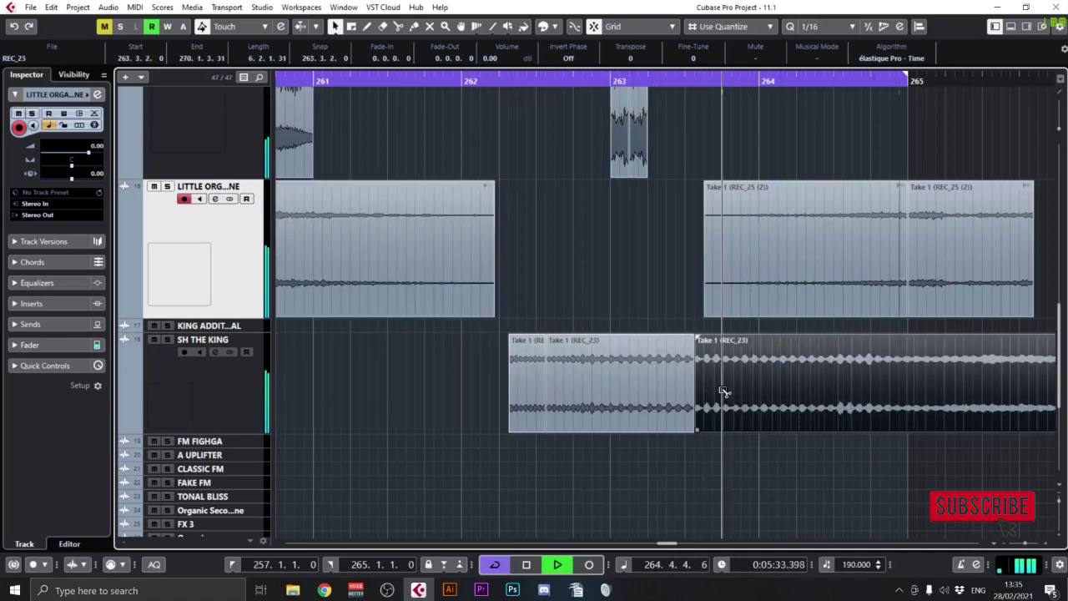
left_click(723, 384, "alt")
left_click(651, 388)
key("Delete")
left_click(763, 382)
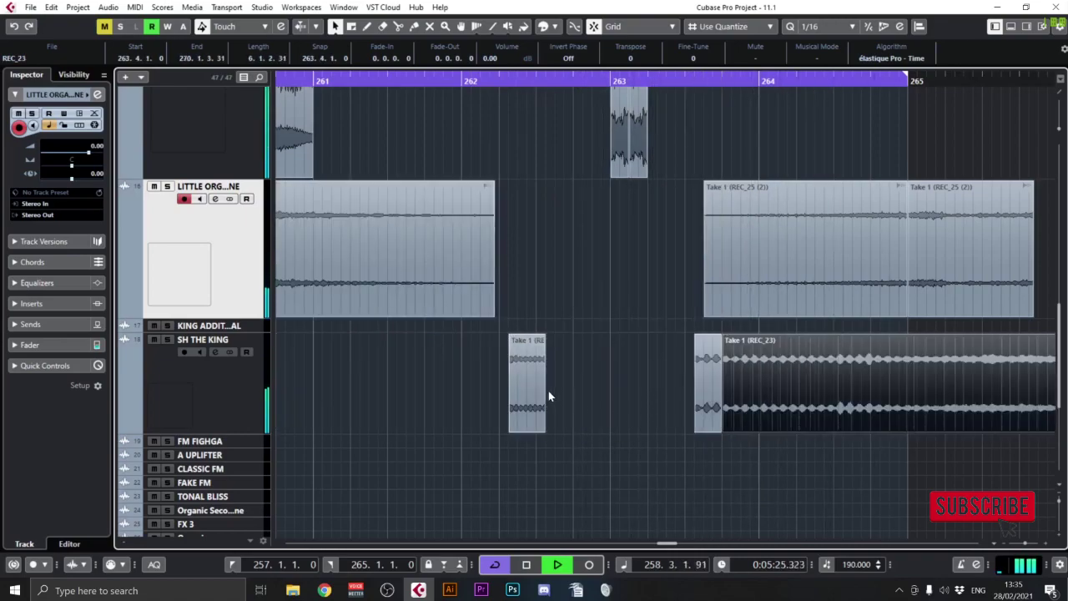
key("Delete")
left_click(541, 392)
key("Delete")
Place two copies of the SH THE KING slice back to back from 262. 1. 1. 0, each with a fade-out of 0. 0. 0. 57.
left_click_drag(702, 375, 468, 402)
key("ctrl+d")
left_click(481, 335, "shift")
left_click_drag(488, 345, 467, 377)
Duplicate the pair of SH THE KING slices to 262. 2. 3. 0 and audition the passage around bar 262.
left_click(462, 80)
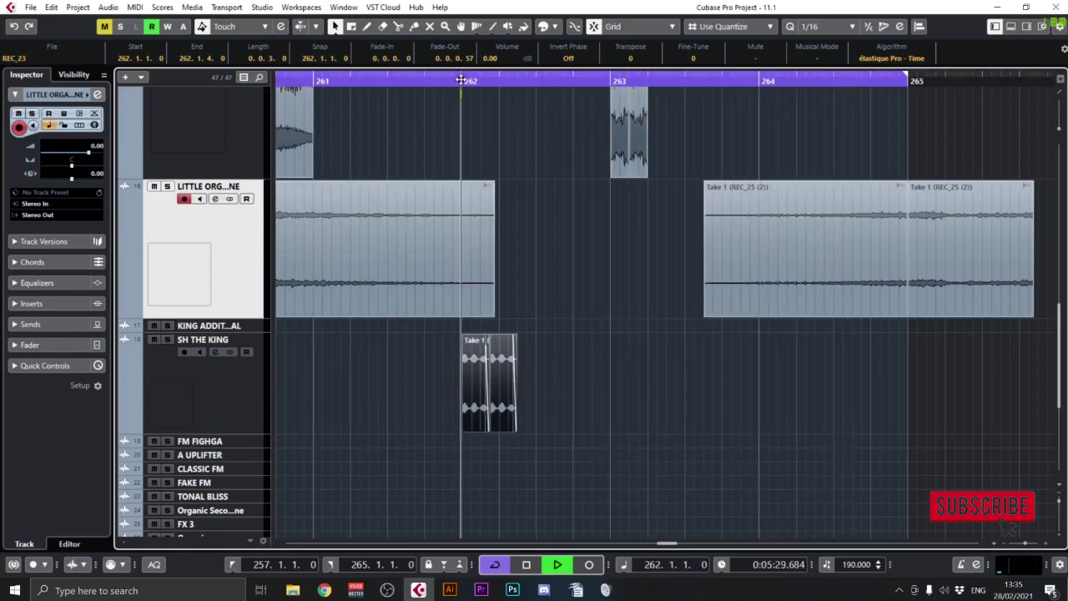
key("ctrl+d")
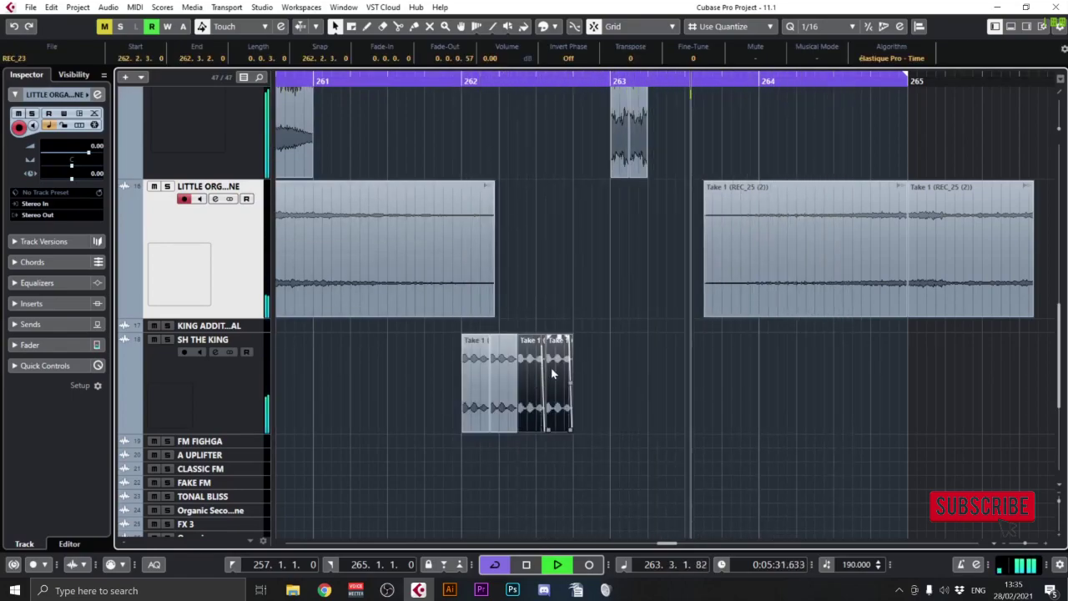
left_click(464, 77)
left_click(463, 80)
left_click_drag(463, 78, 393, 106)
key("space")
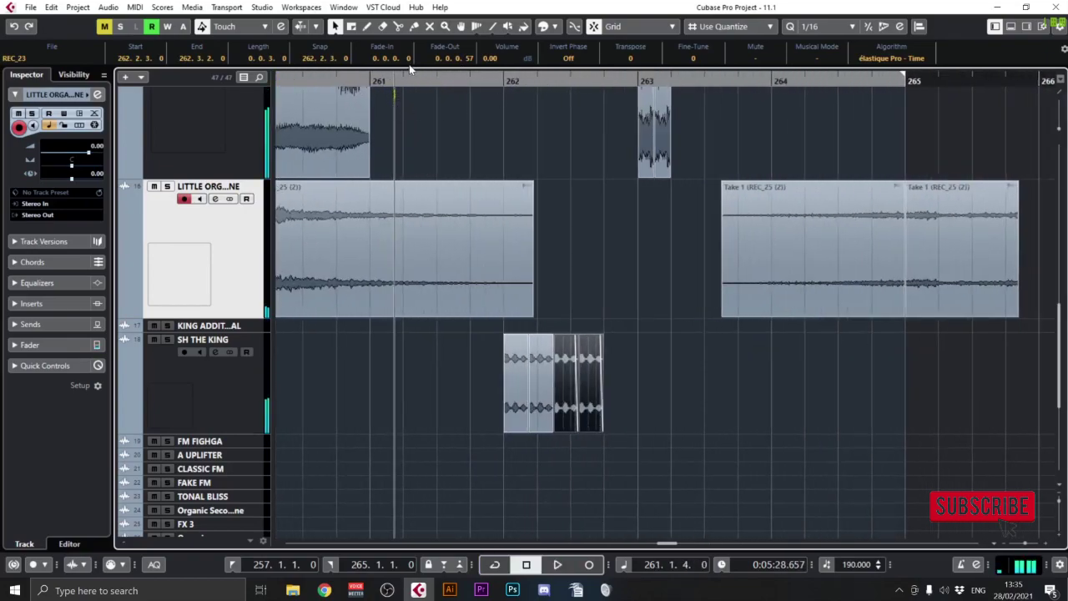
Bounce the four SH THE KING slices at bar 262 into one clip and process it offline with RoomWorks reverb.
left_click_drag(444, 345, 645, 409)
key("ctrl+b")
key("Return")
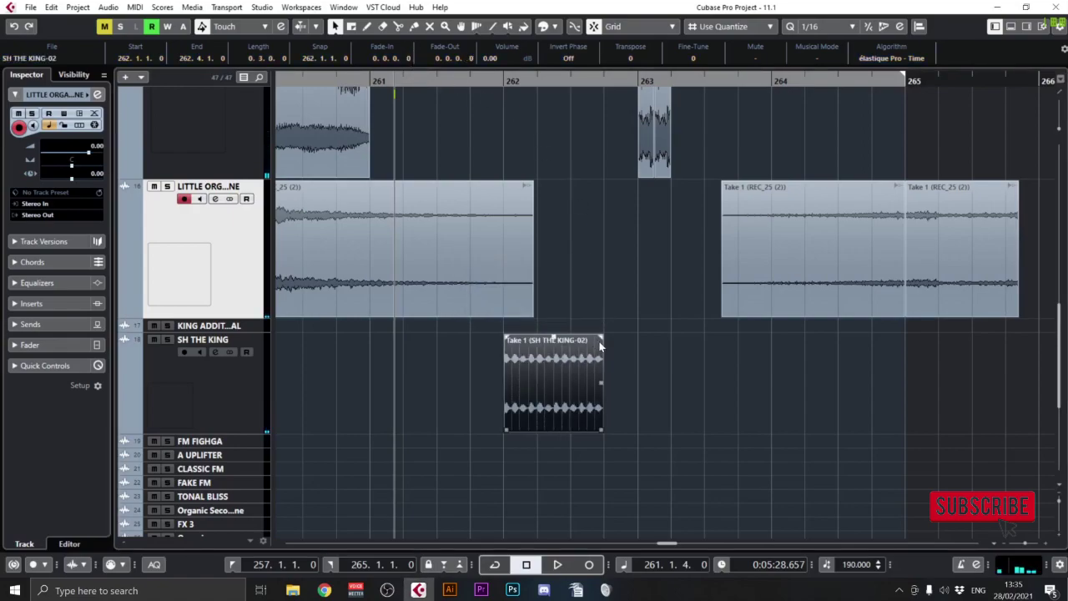
key("F7")
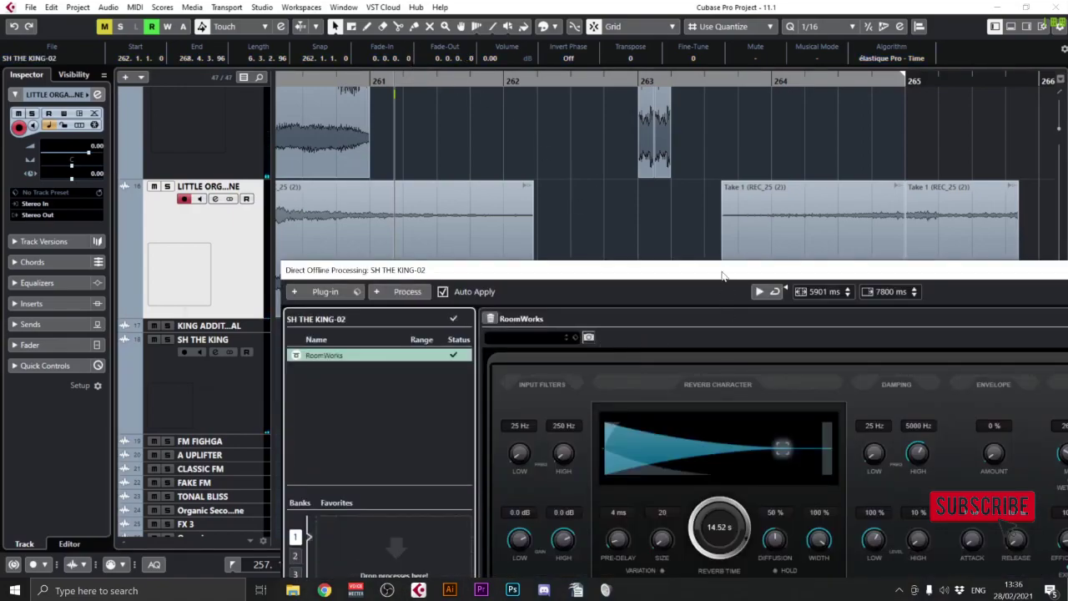
left_click_drag(723, 276, 510, 95)
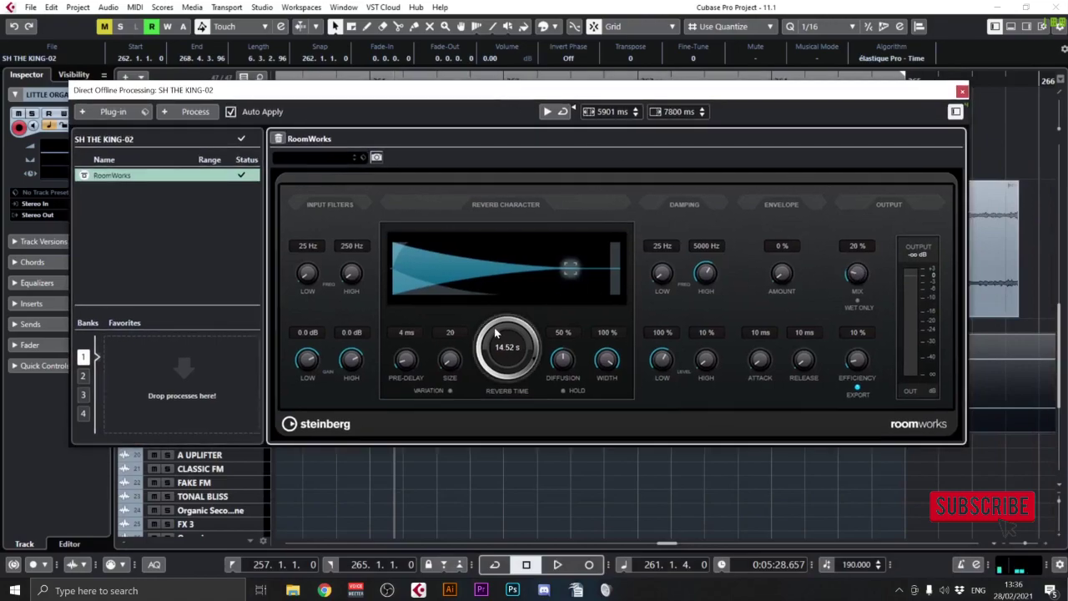
left_click(961, 91)
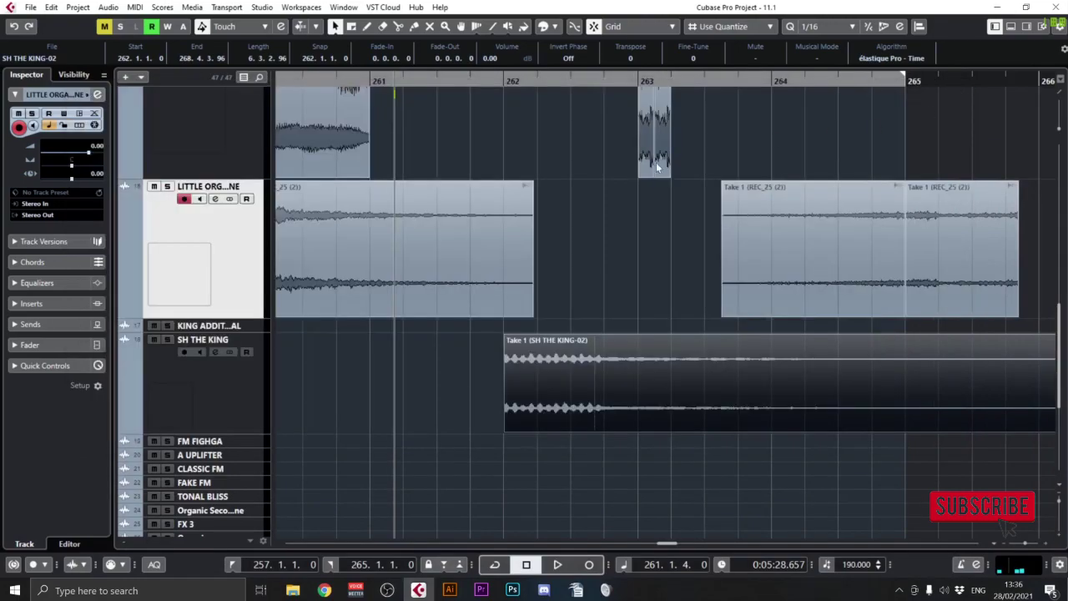
Play back the reverb clip on SH THE KING, split it at bar 265 and delete the tail after it.
key("space")
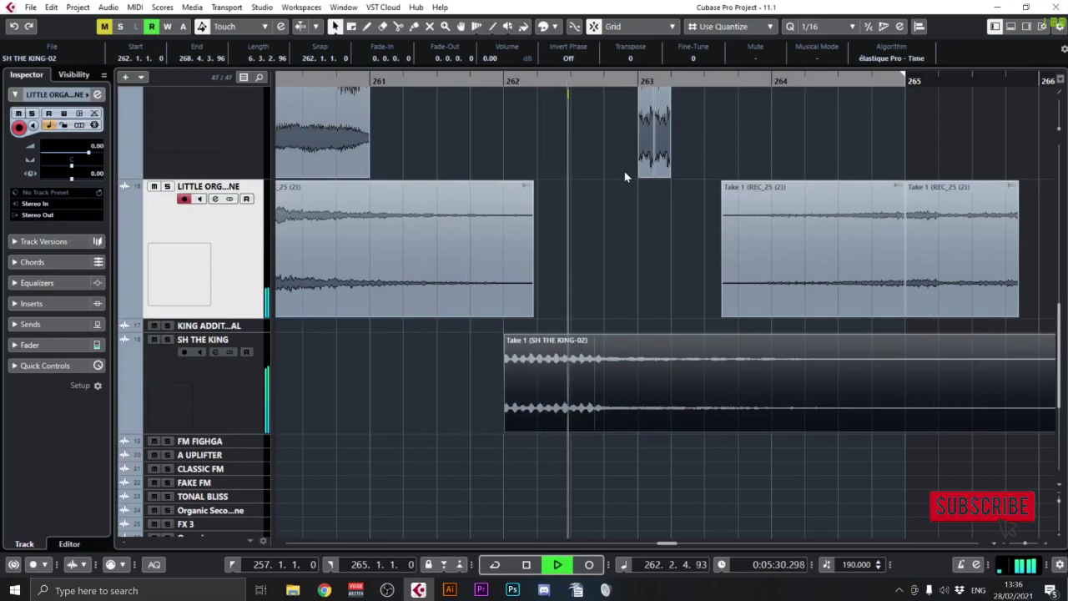
scroll(718, 317, "right", 3)
scroll(717, 317, "down", 1)
left_click(765, 341, "alt")
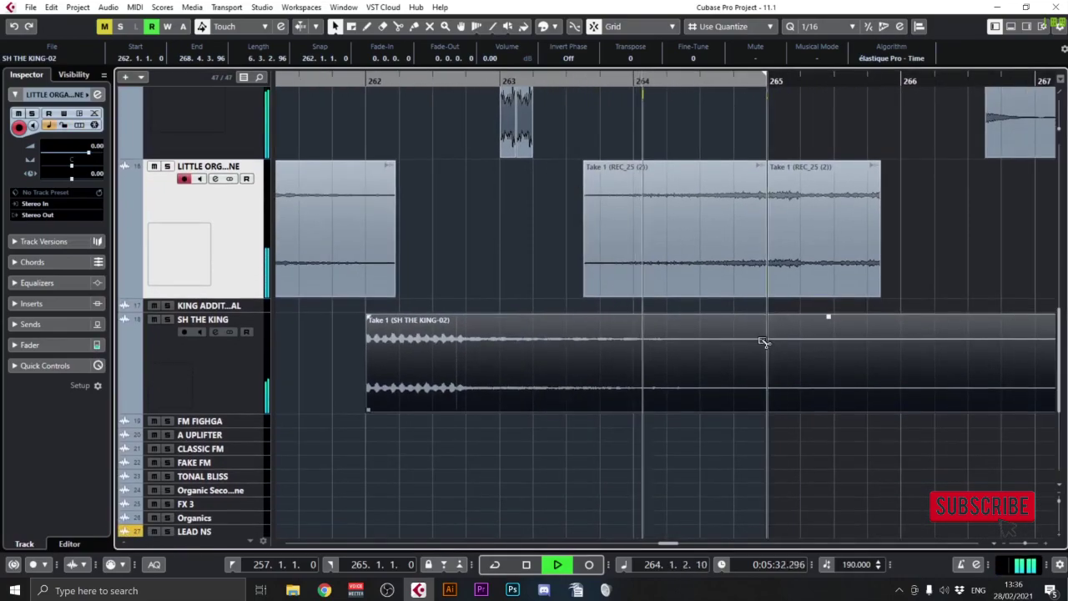
key("Delete")
Turn on cycle playback for bars 257 to 265 and collapse the track heights to review the whole arrangement.
left_click_drag(1059, 342, 1055, 243)
left_click_drag(807, 86, 701, 60)
scroll(727, 200, "up", 5)
scroll(718, 204, "right", 3)
scroll(634, 150, "down", 2)
scroll(674, 186, "up", 2)
scroll(668, 276, "down", 5)
scroll(651, 230, "down", 2)
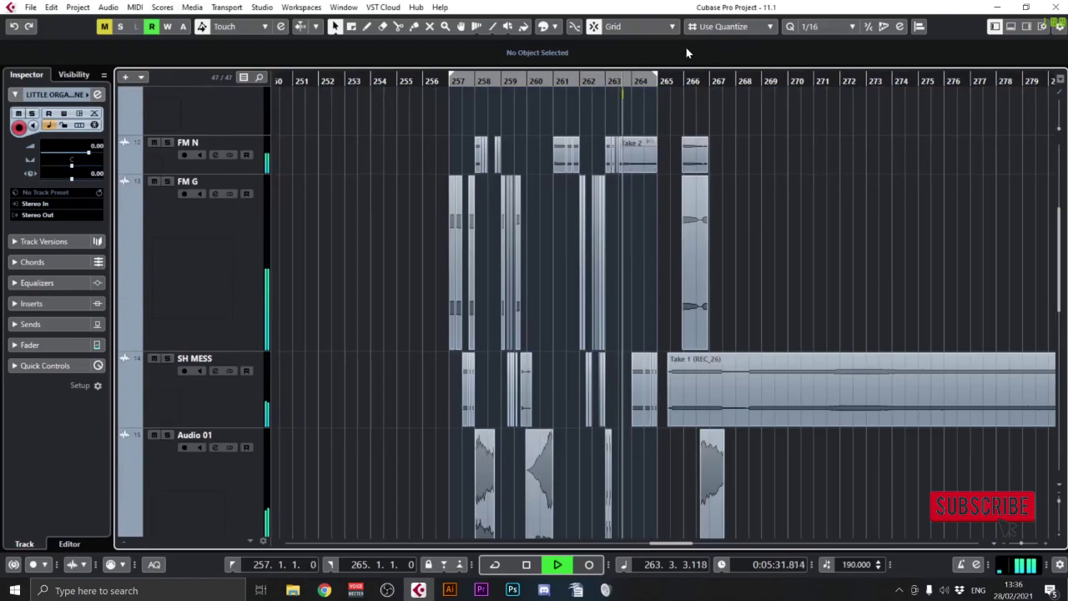
left_click(568, 82)
key("KP_Divide")
scroll(589, 111, "down", 2)
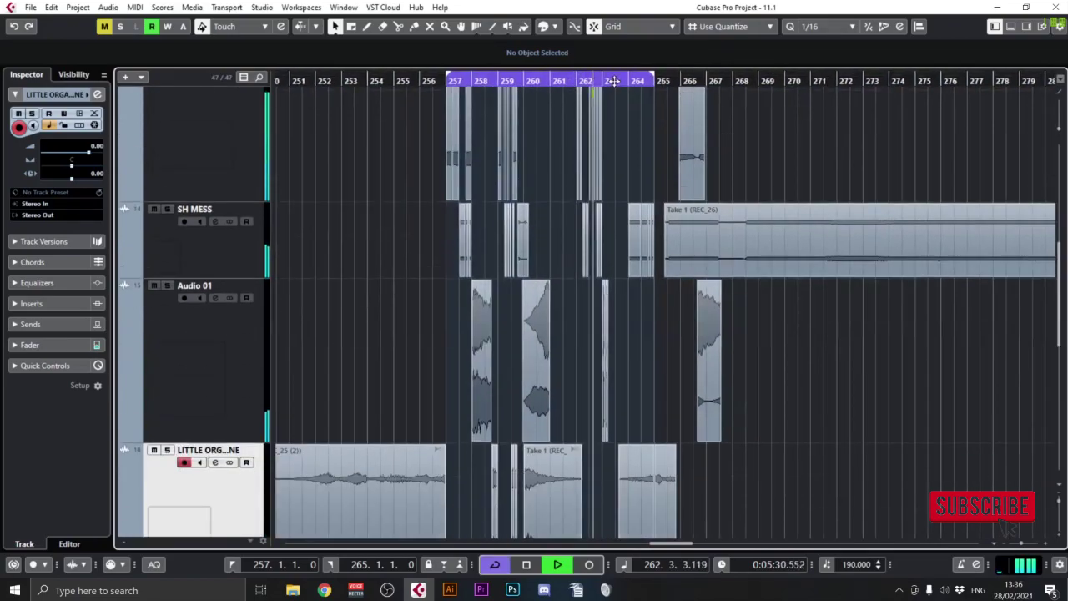
key("z")
key("z")
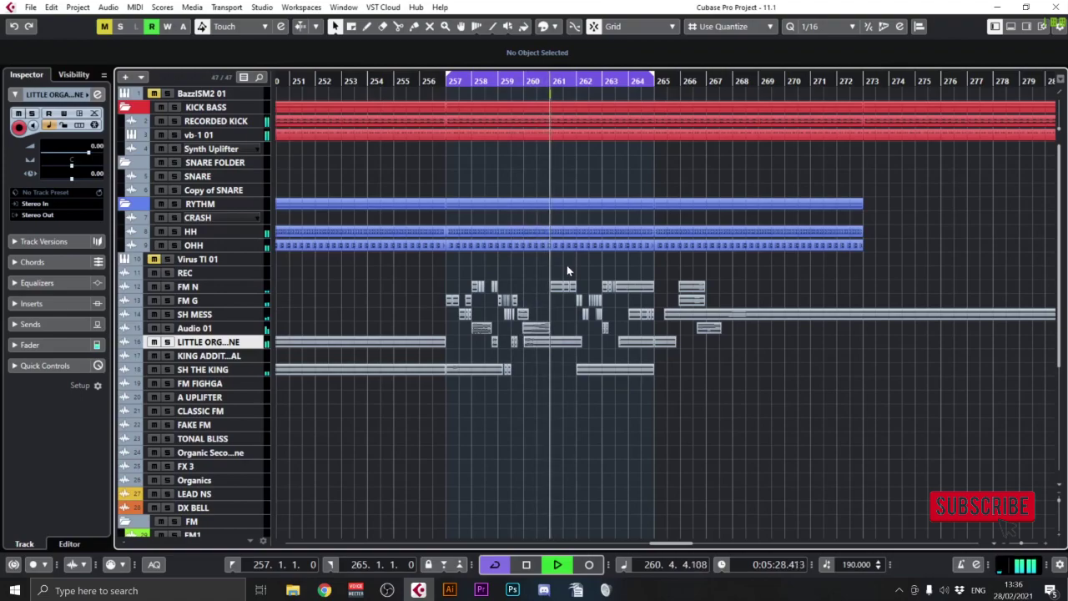
Rename the Audio 01 track as <ADD FX.
scroll(560, 383, "down", 2)
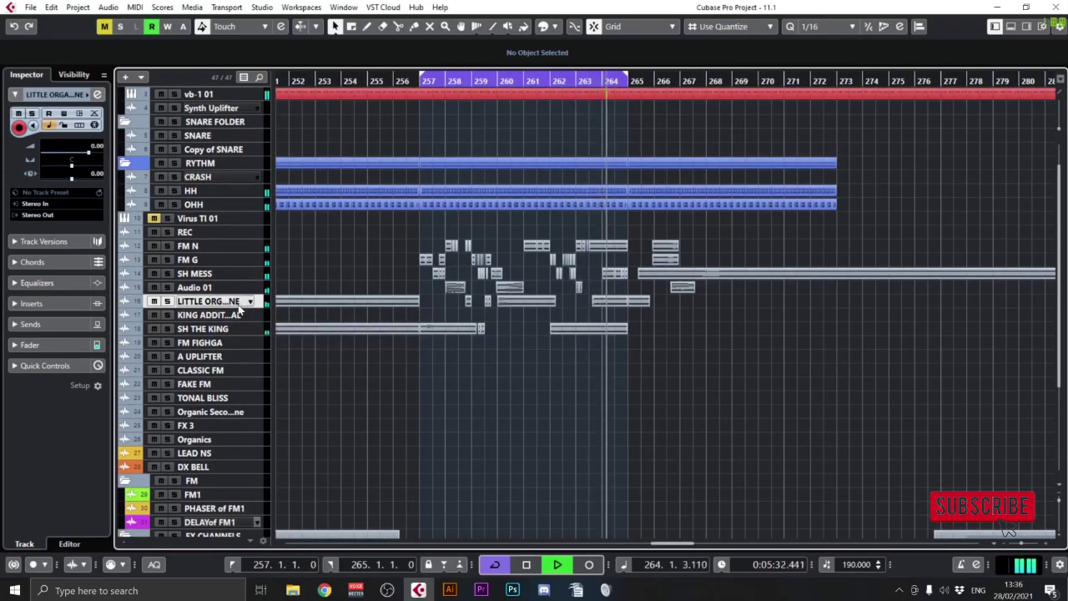
double_click(197, 287)
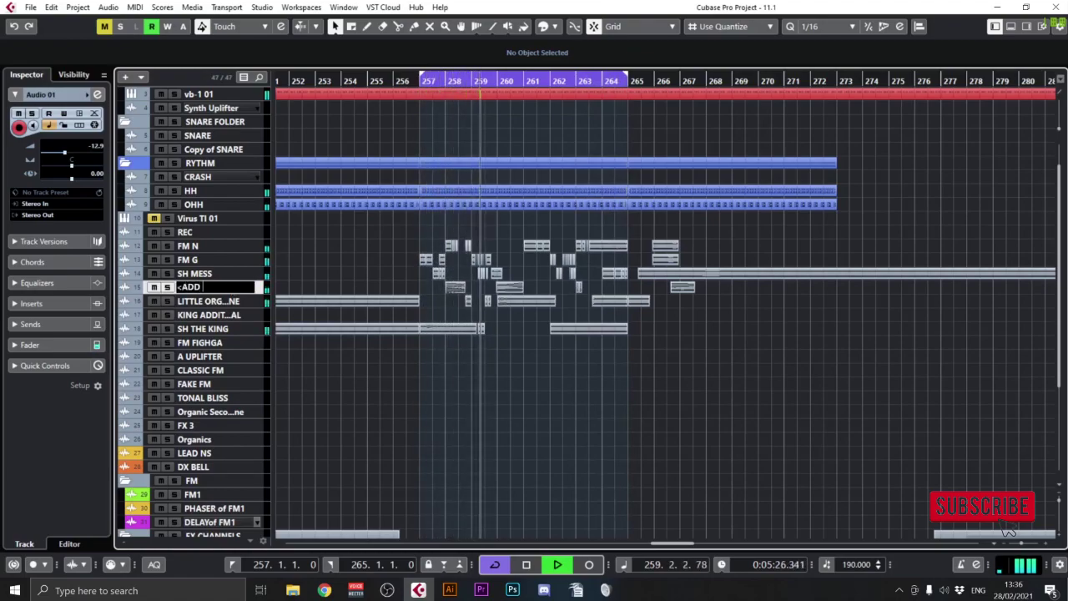
key("Return")
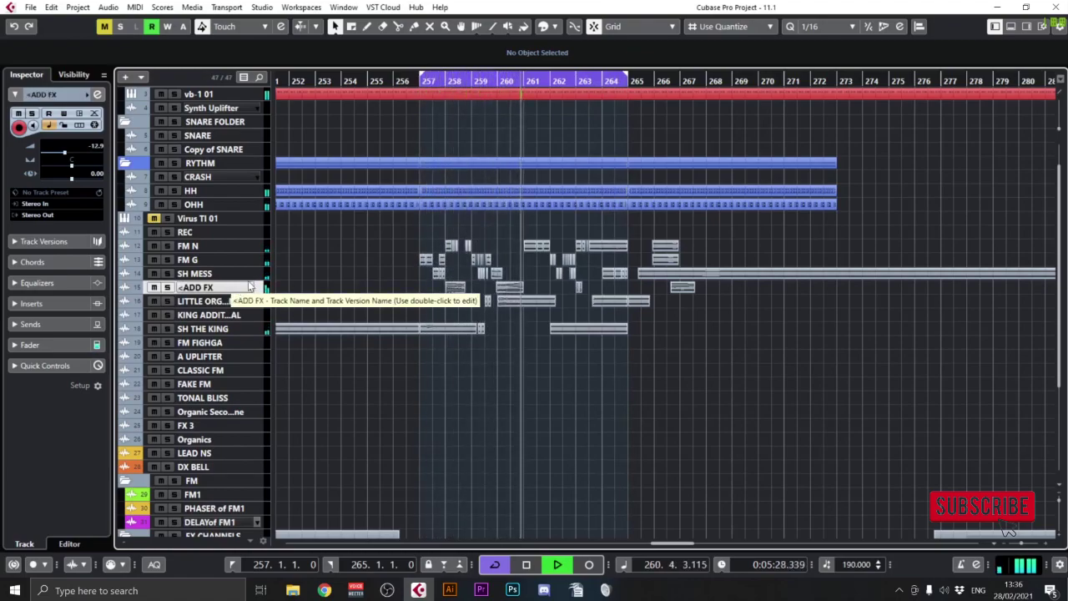
scroll(205, 287, "up", 2)
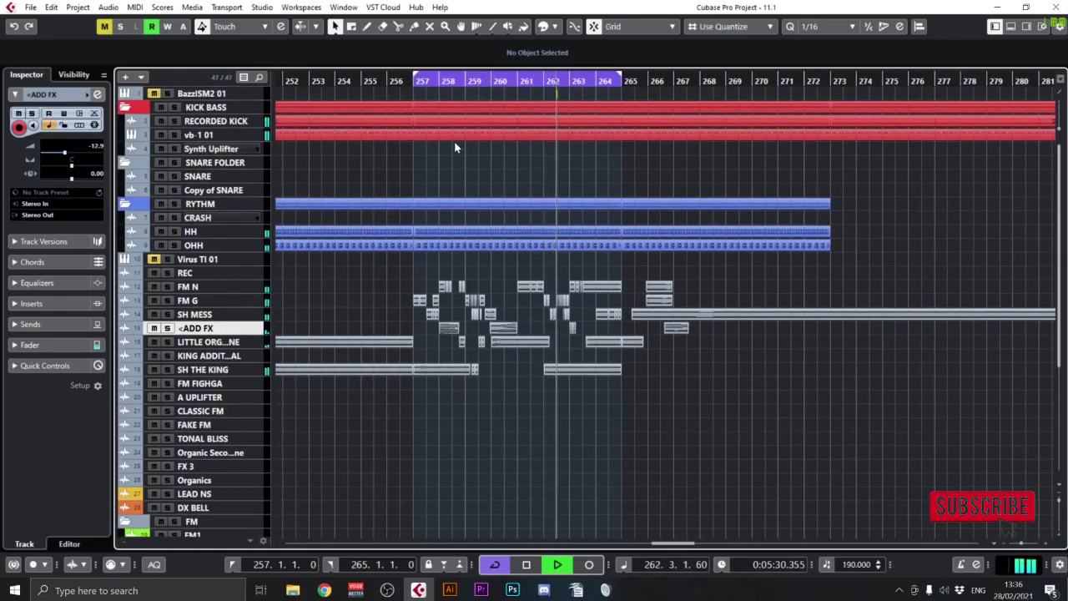
Stop playback, set the grid type to Bar and the cycle range from 265. 1. 1. 0 to 273. 1. 3. 0.
left_click(513, 136)
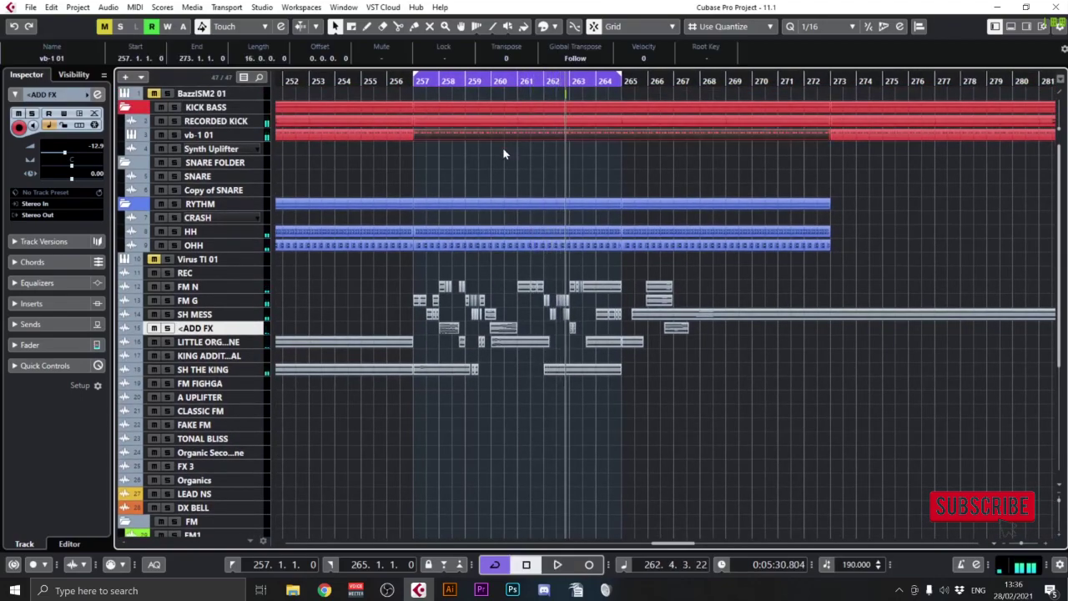
scroll(612, 271, "right", 1)
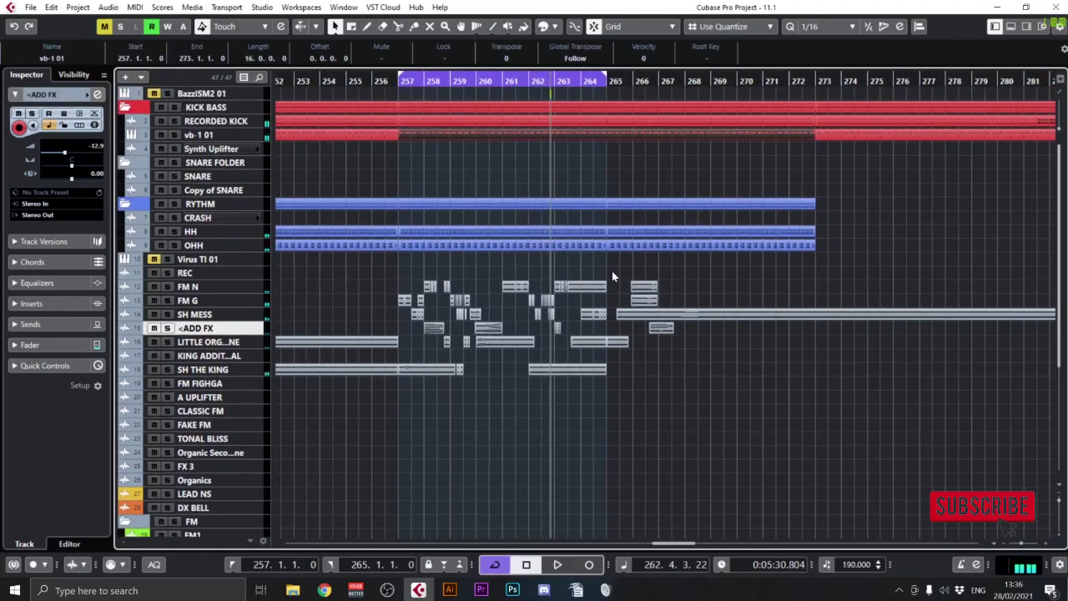
left_click(813, 82, "alt")
left_click(815, 29)
left_click(715, 32)
left_click(715, 34)
left_click(717, 42)
left_click(604, 84, "ctrl")
Play the arrangement back from bar 257 to review the chopped section.
scroll(622, 386, "down", 5)
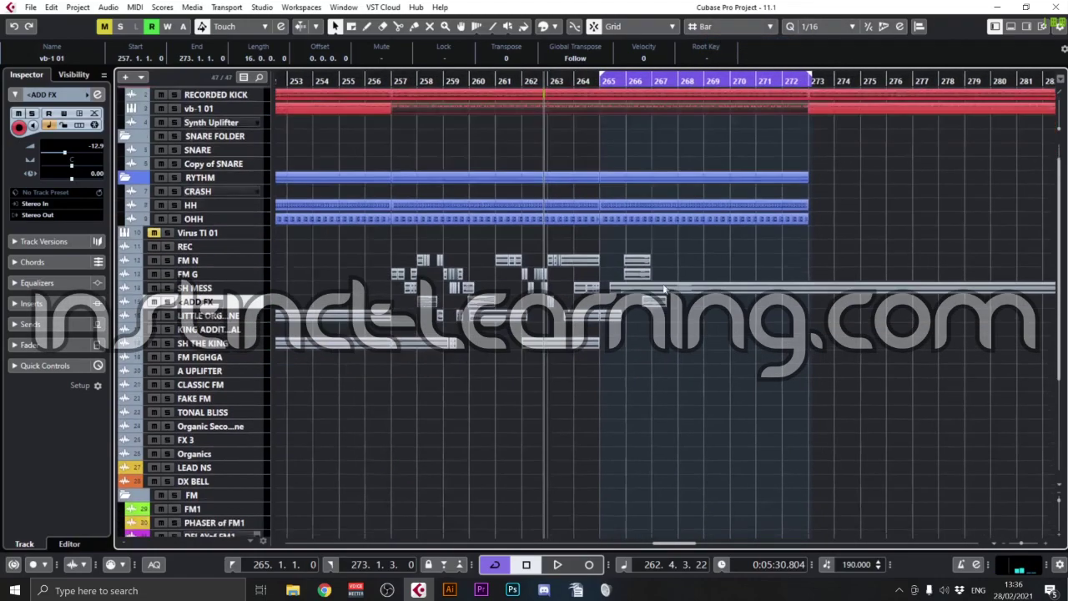
left_click(388, 80)
key("space")
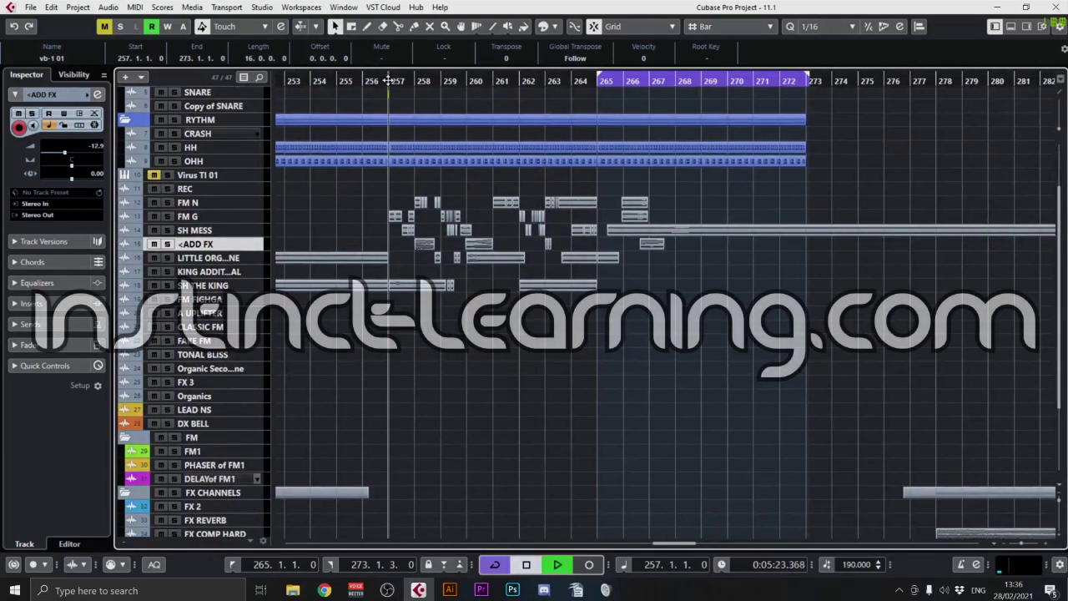